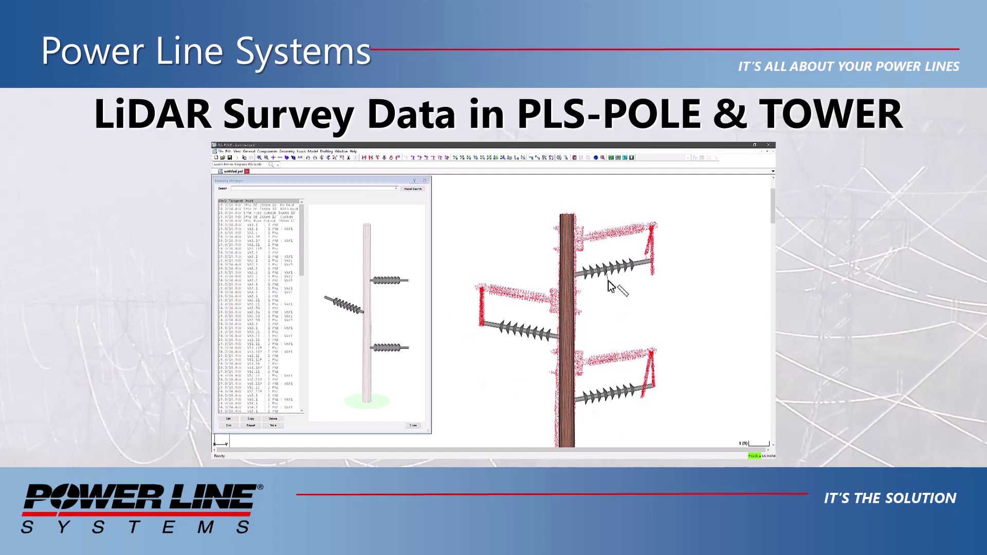
Switch to the 3D view of the lidar scan around the distribution pole, conductors and trees.
click(625, 317)
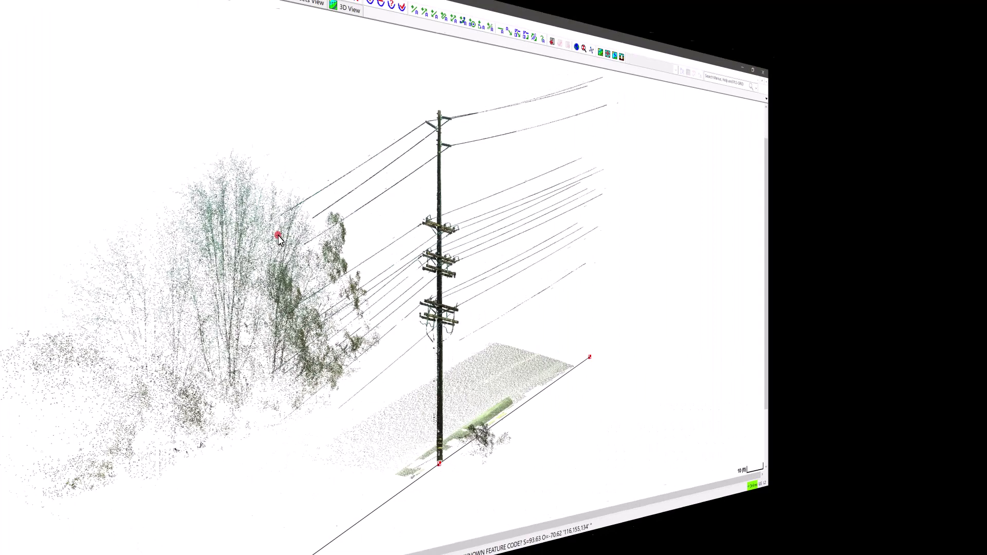
middle_click(280, 259)
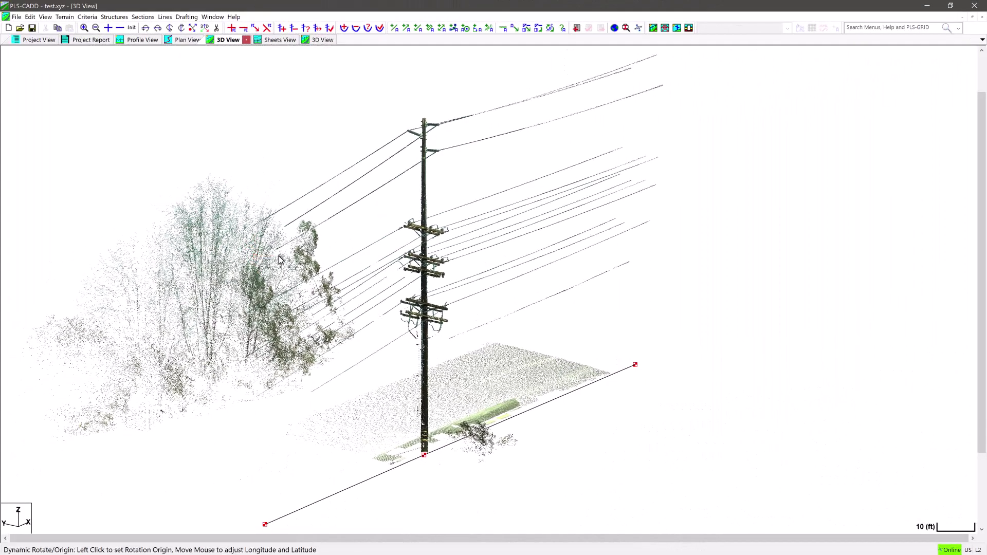
click(362, 276)
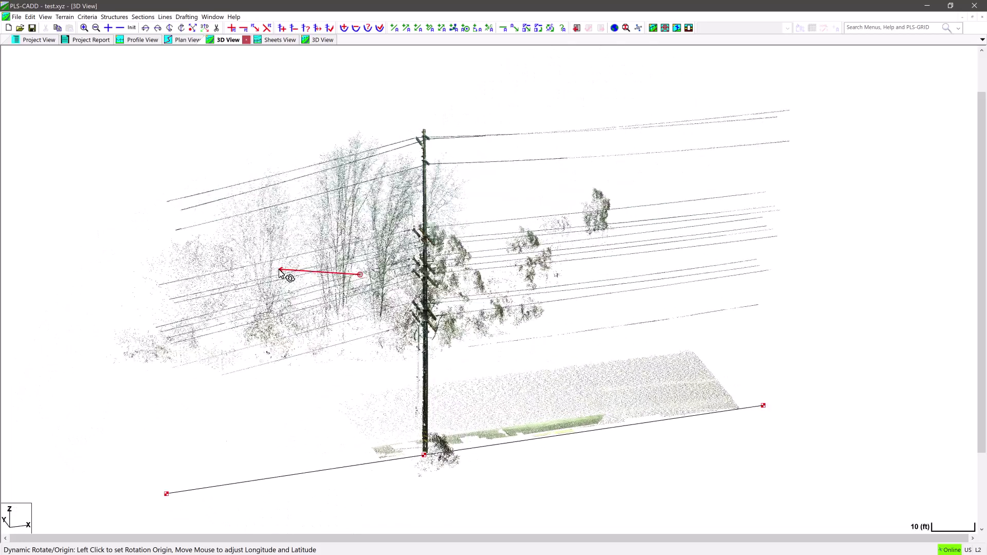
click(280, 271)
middle_click(277, 271)
click(276, 271)
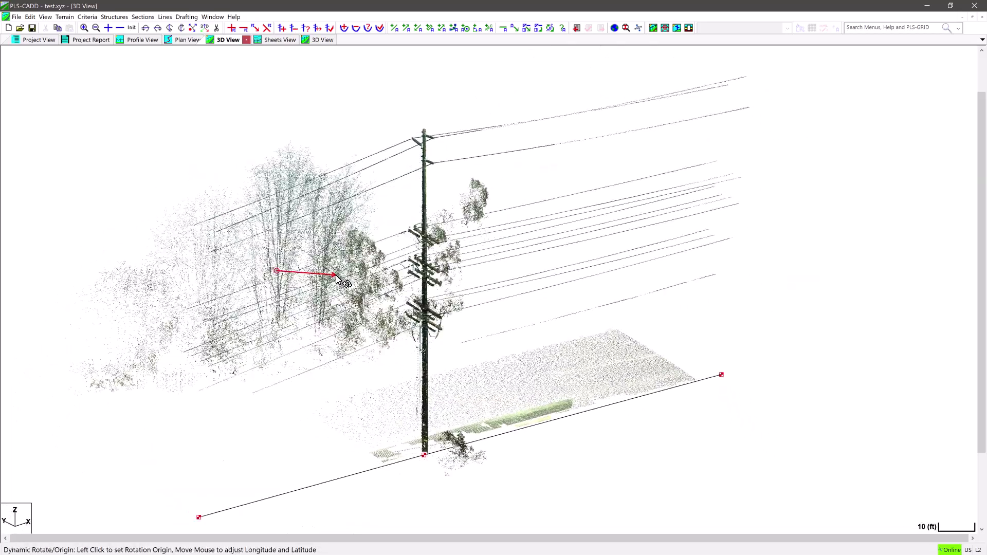
click(340, 280)
scroll(432, 322, up, 5)
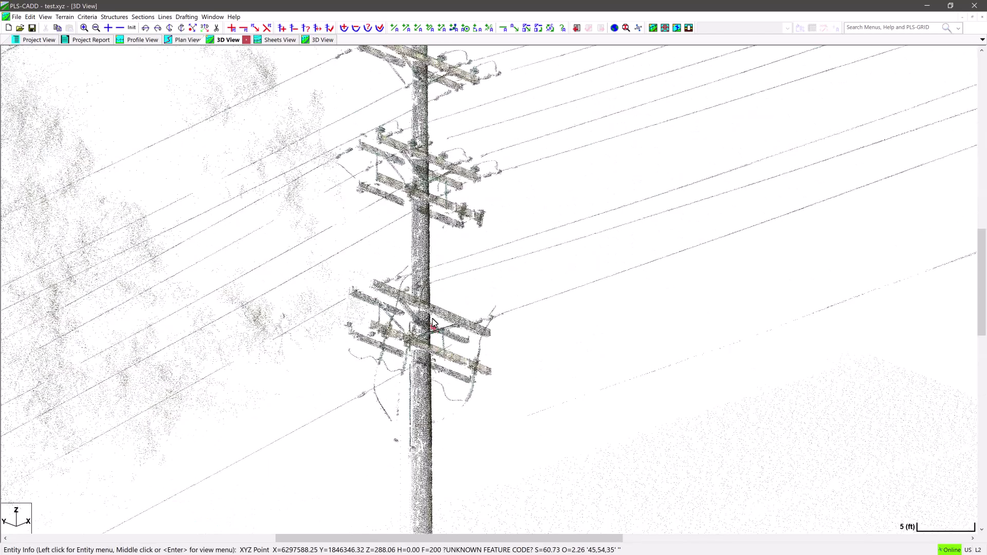
scroll(416, 171, down, 3)
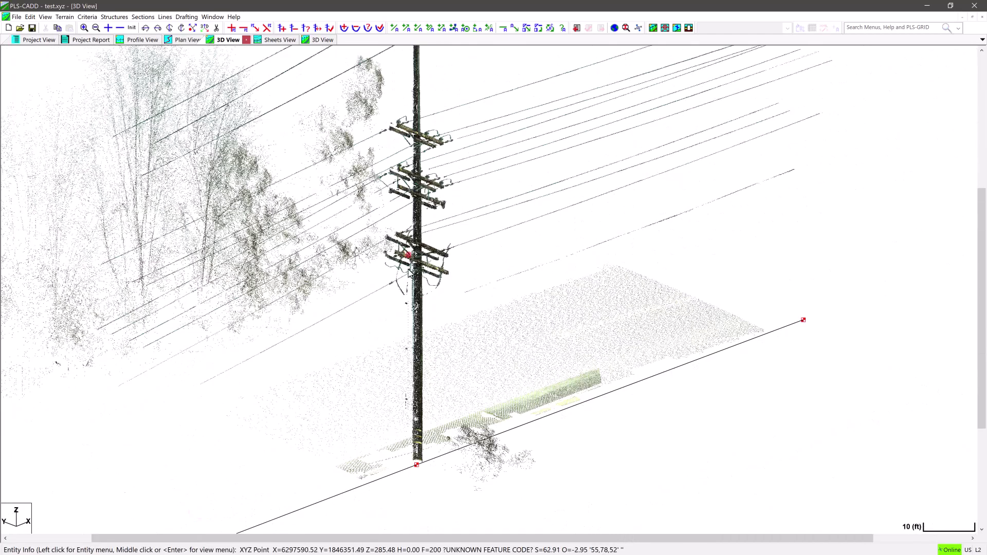
scroll(400, 357, down, 2)
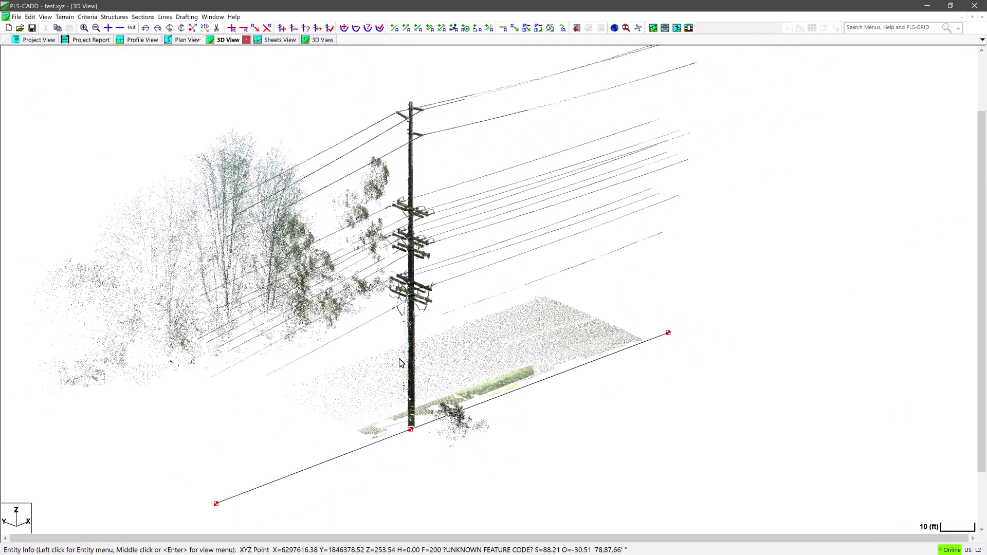
Add the untitled.pol wood pole as Structure #1 at station 30.20 ft.
click(282, 29)
click(303, 446)
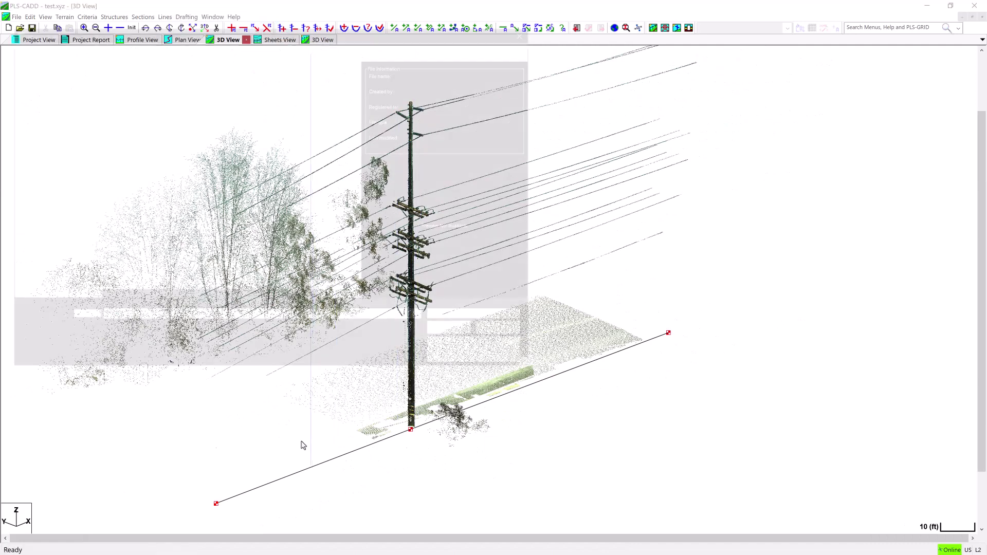
click(121, 116)
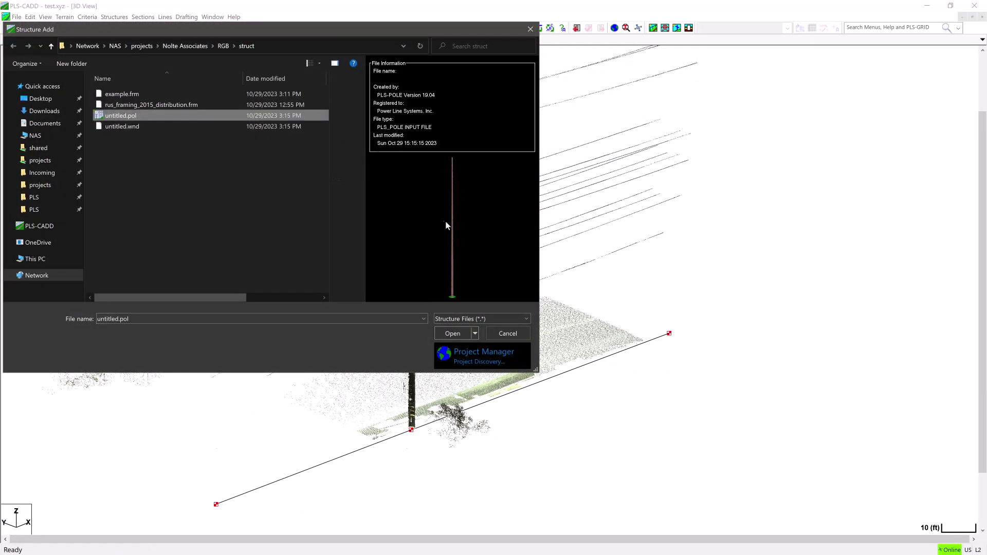
double_click(187, 119)
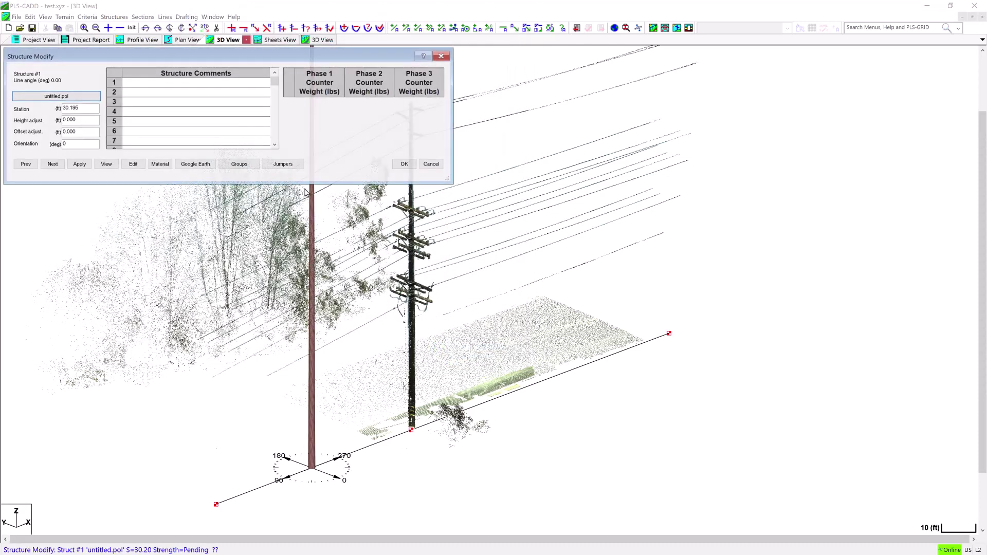
click(405, 164)
Start the Structures > Move > On Snap command for the new pole.
click(114, 16)
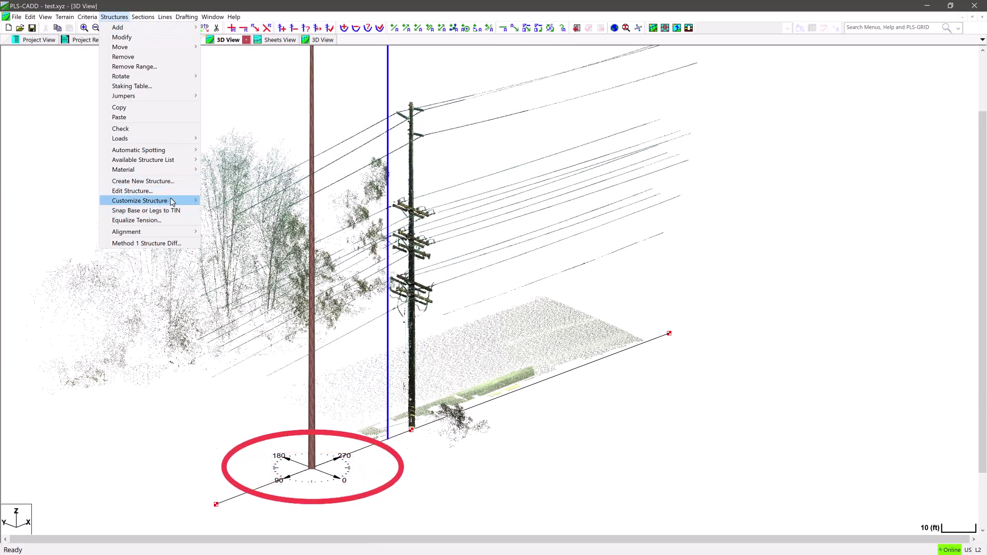
mouse_move(198, 48)
click(257, 56)
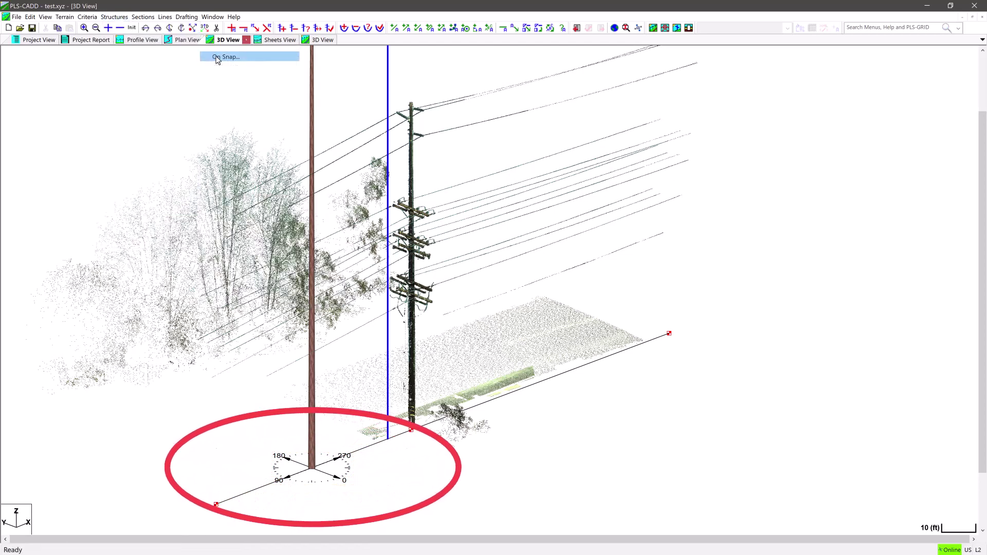
Snap the new pole onto the scanned pole's base and orbit the view to verify the fit.
click(480, 353)
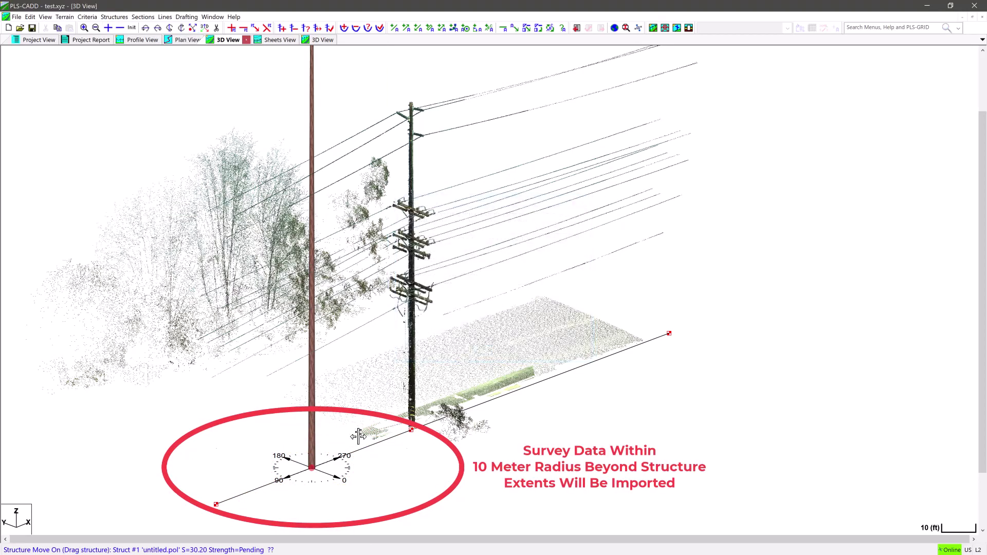
click(412, 430)
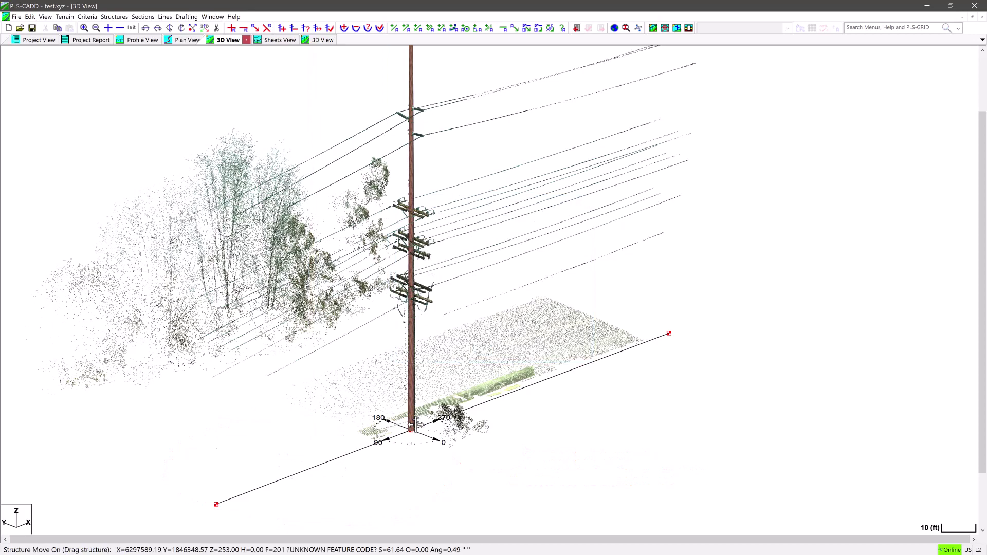
key(r)
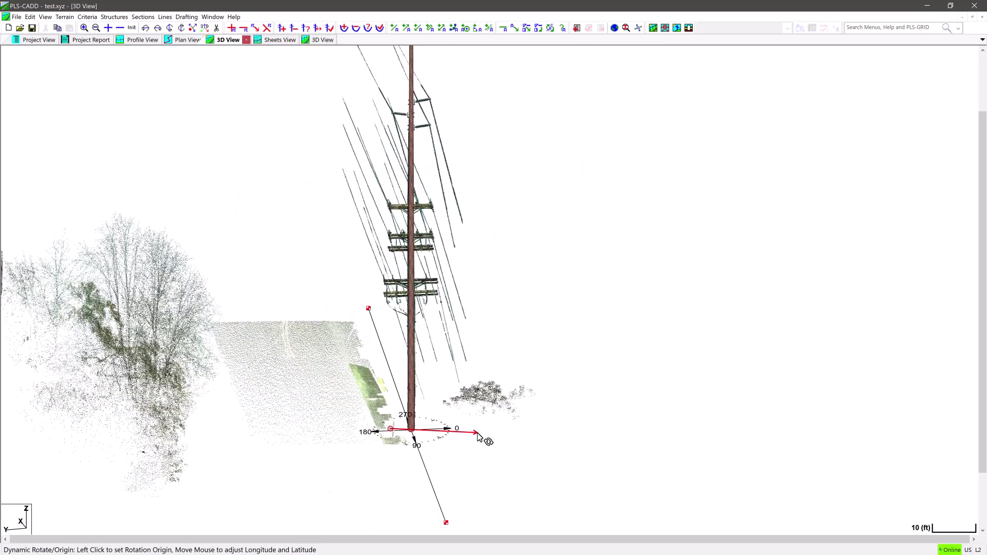
click(484, 440)
scroll(418, 249, up, 2)
key(r)
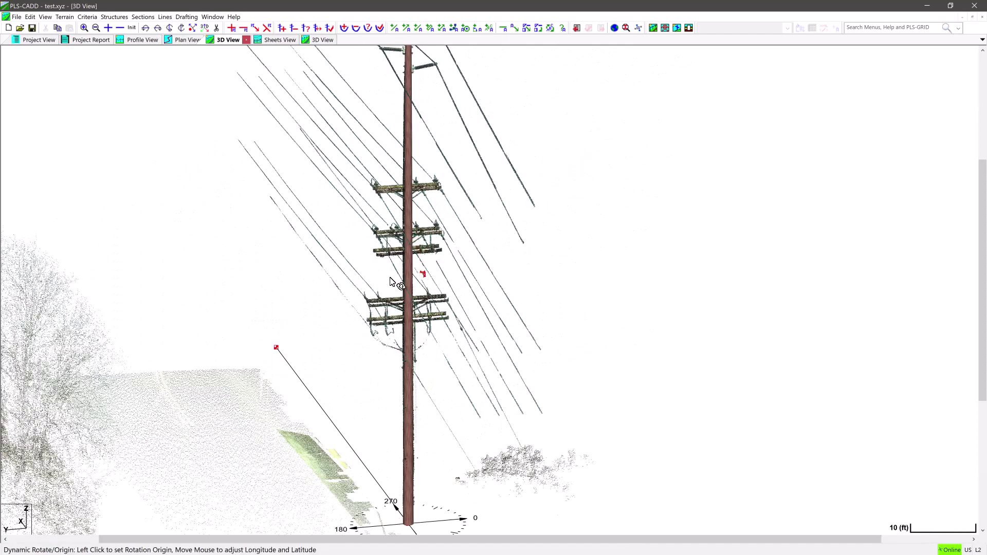
click(348, 281)
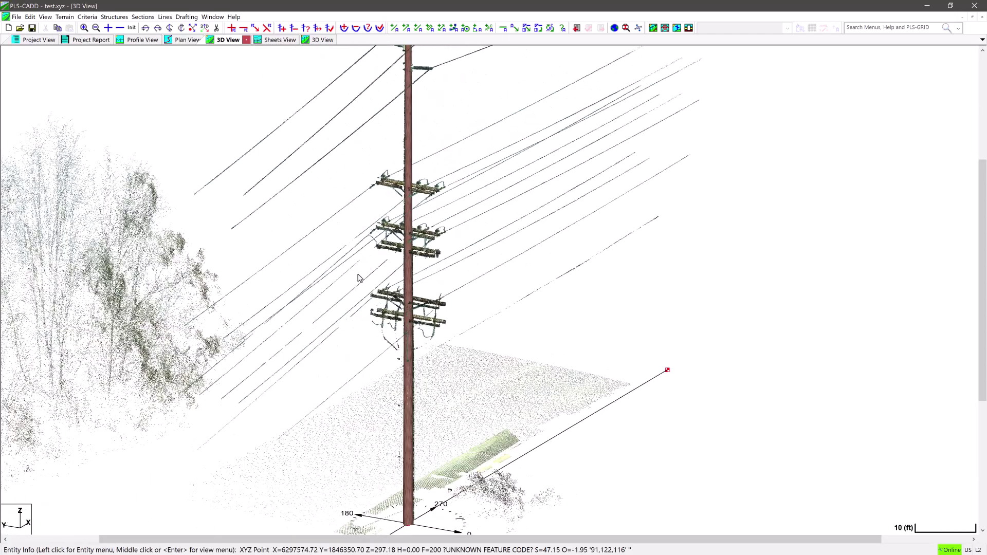
key(r)
click(328, 306)
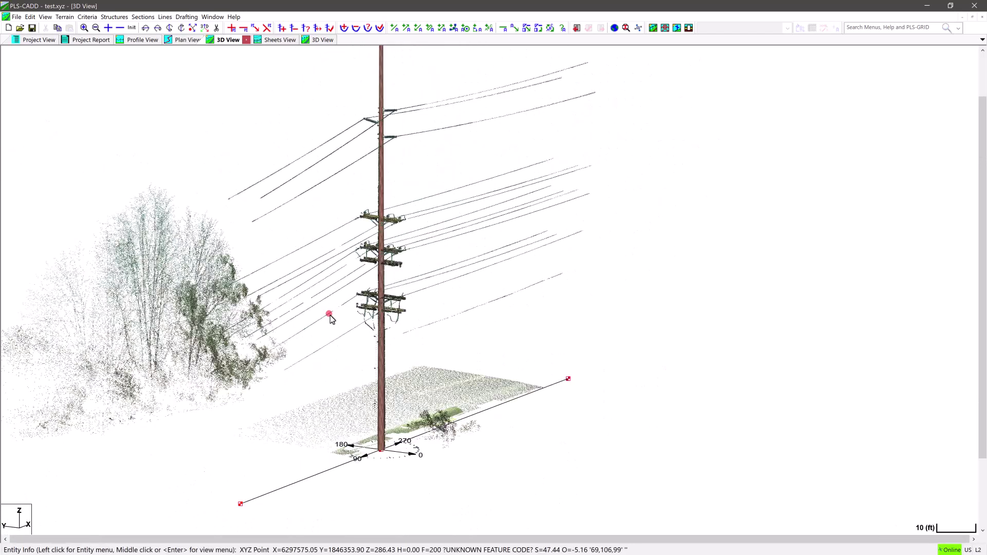
key(r)
click(284, 304)
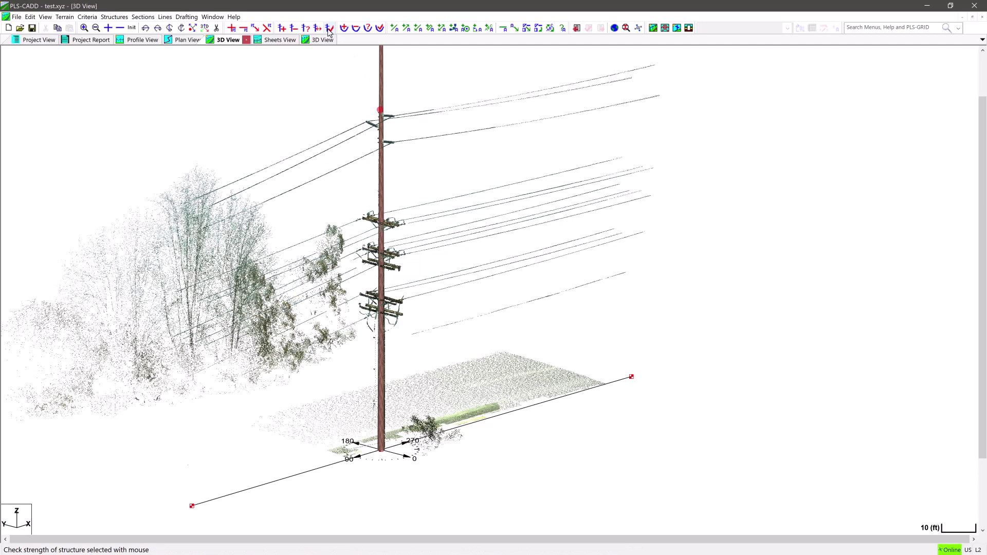
Edit the placed pole's structure and send untitled.pol to PLS-POLE.
click(305, 29)
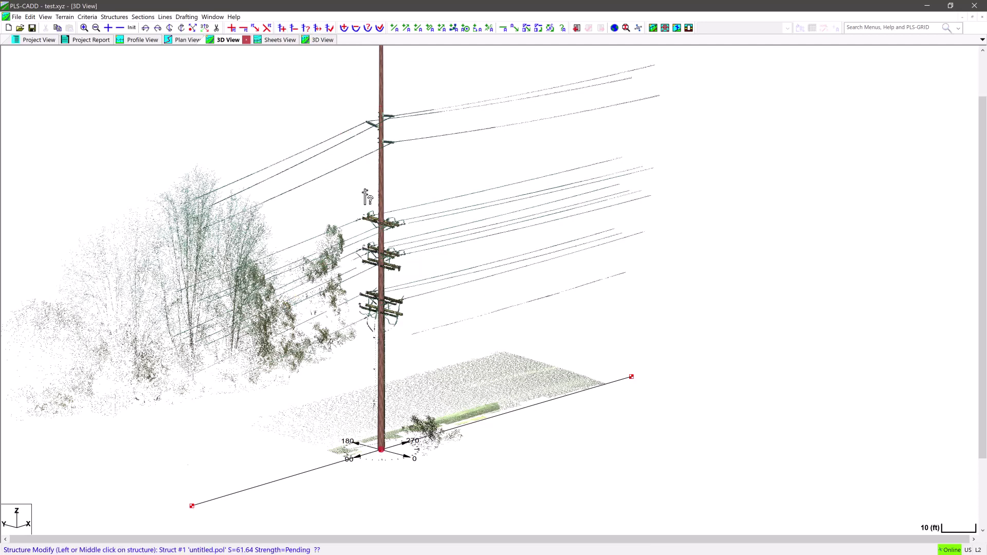
click(381, 442)
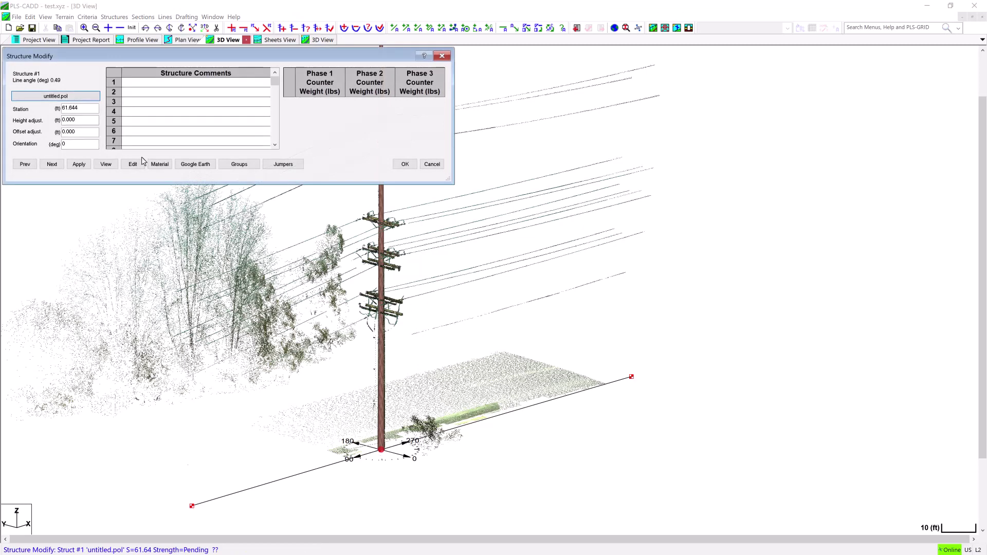
click(134, 164)
click(202, 170)
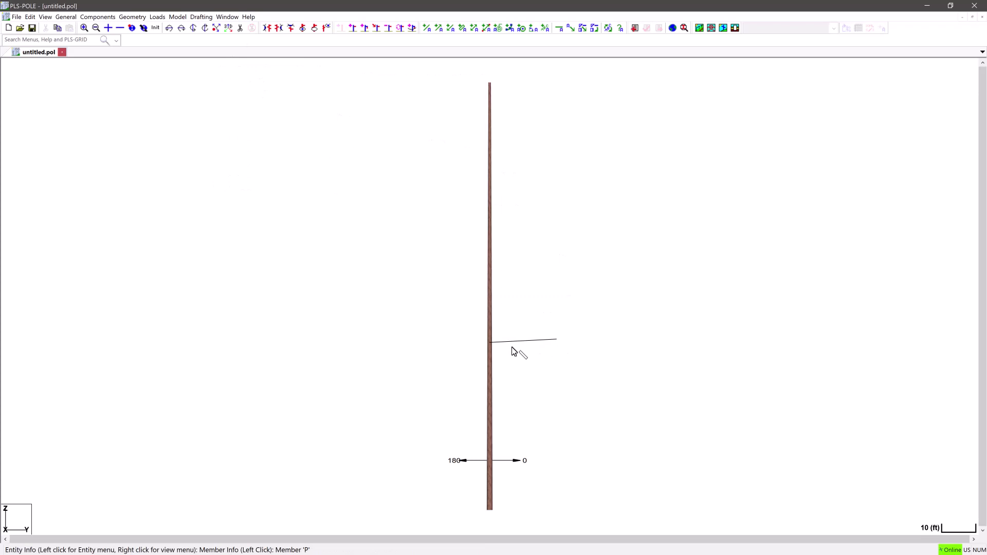
Set the 3D view's Load Vectors display to PLS-CADD Survey Data.
click(229, 28)
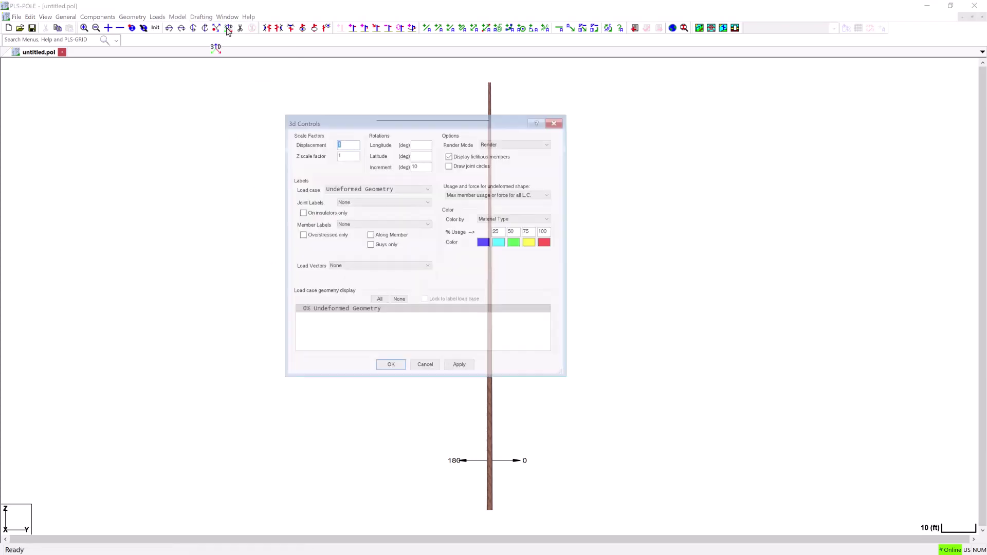
click(341, 267)
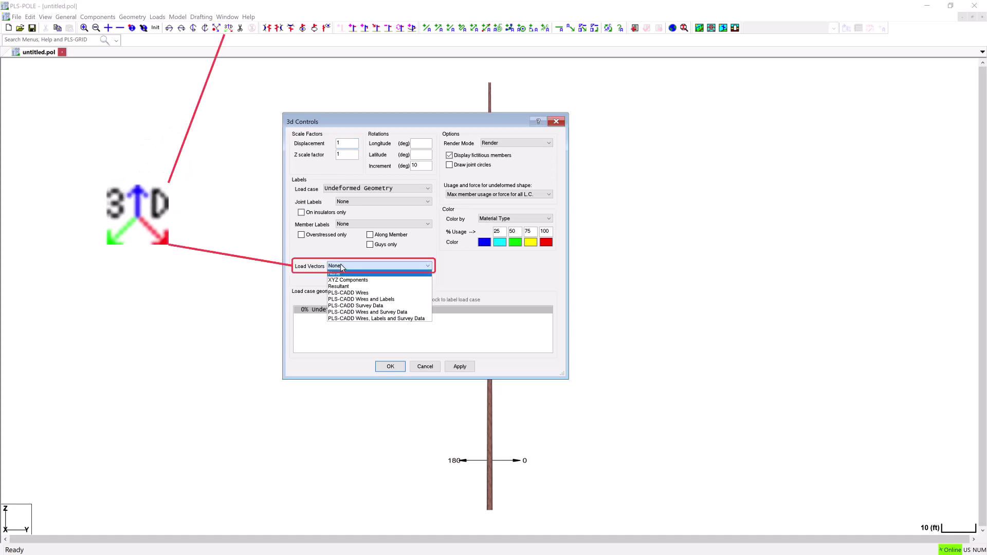
click(348, 307)
click(390, 367)
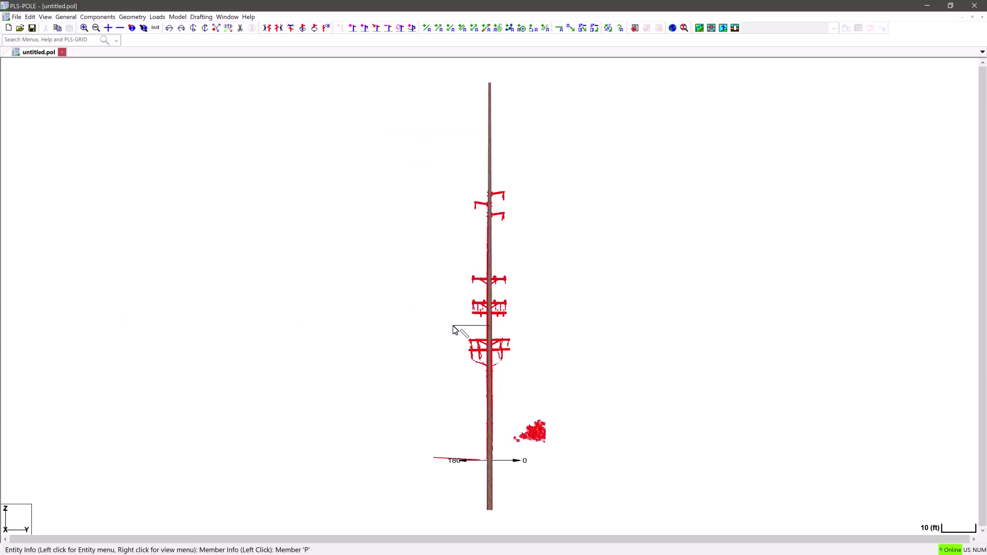
click(453, 326)
click(411, 121)
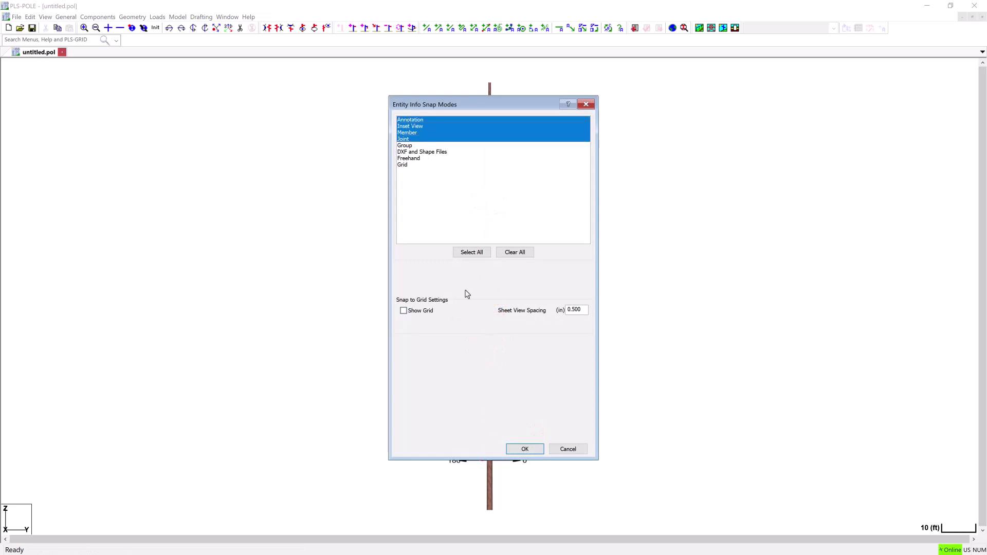
click(521, 449)
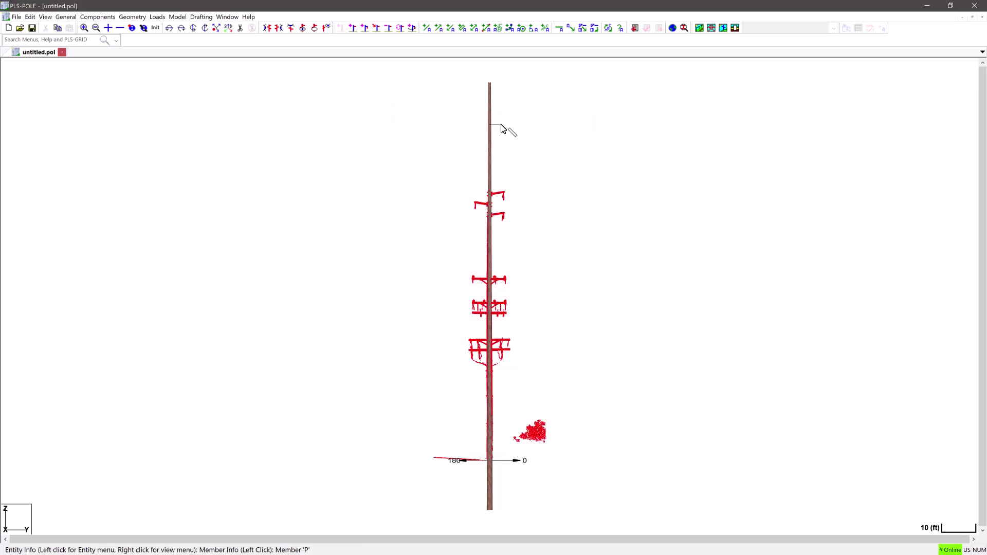
scroll(519, 307, up, 2)
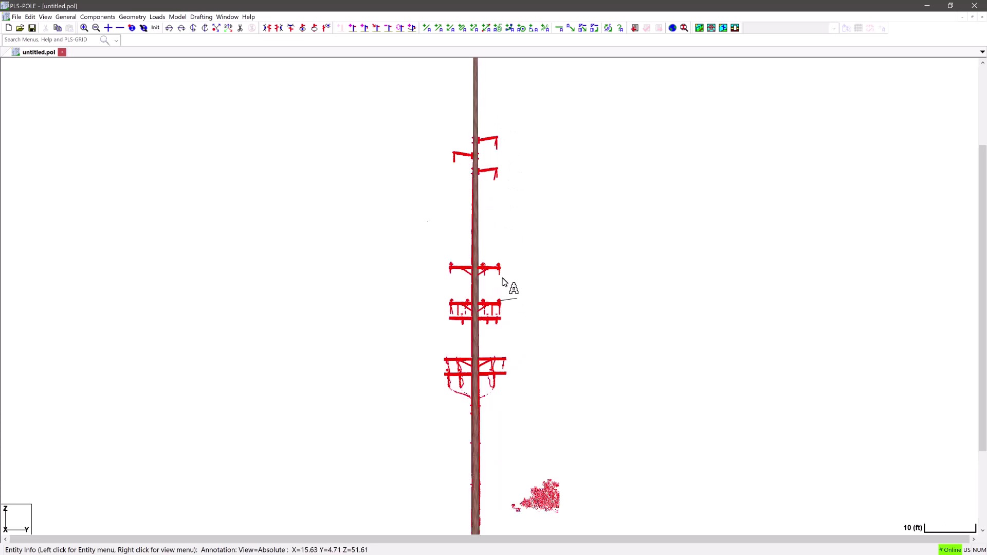
click(17, 17)
mouse_move(30, 16)
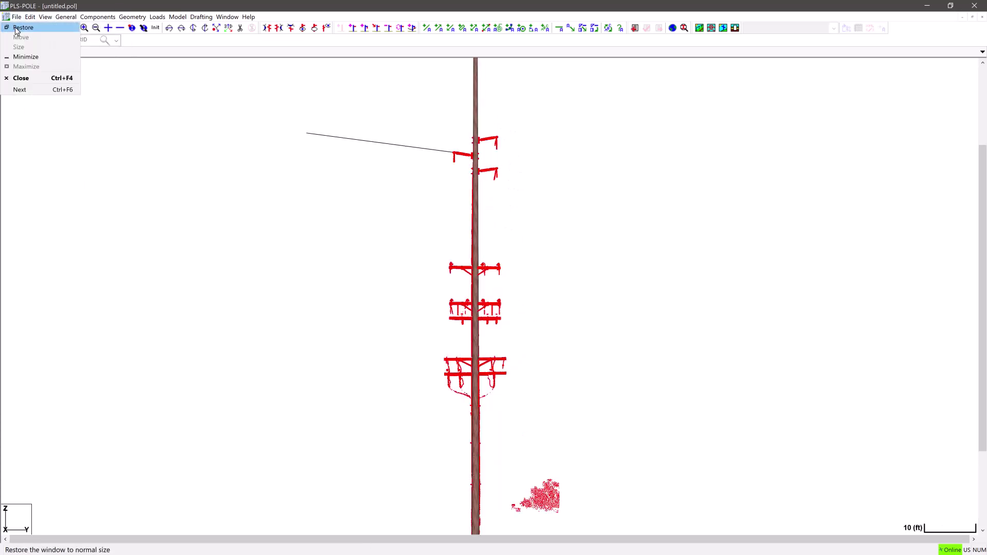
click(56, 243)
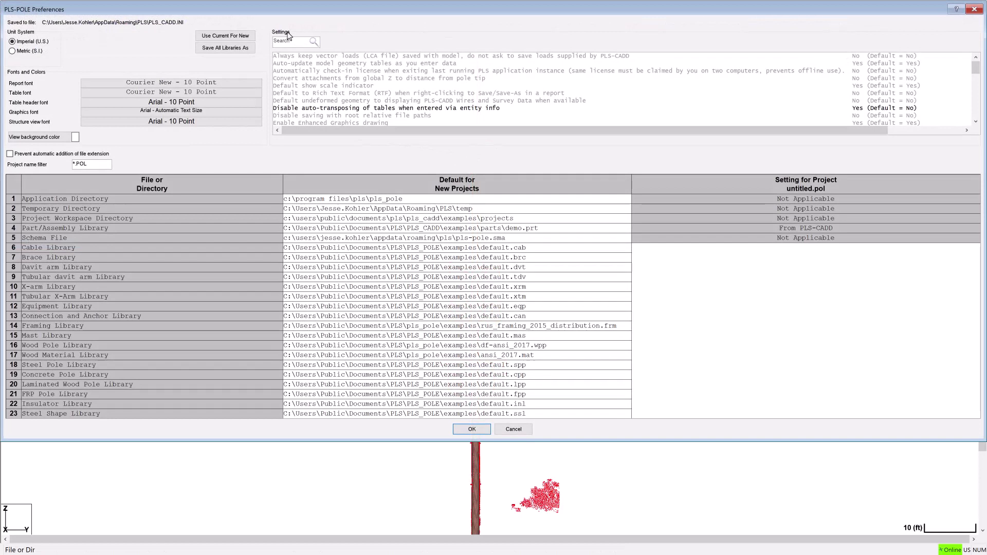
click(283, 40)
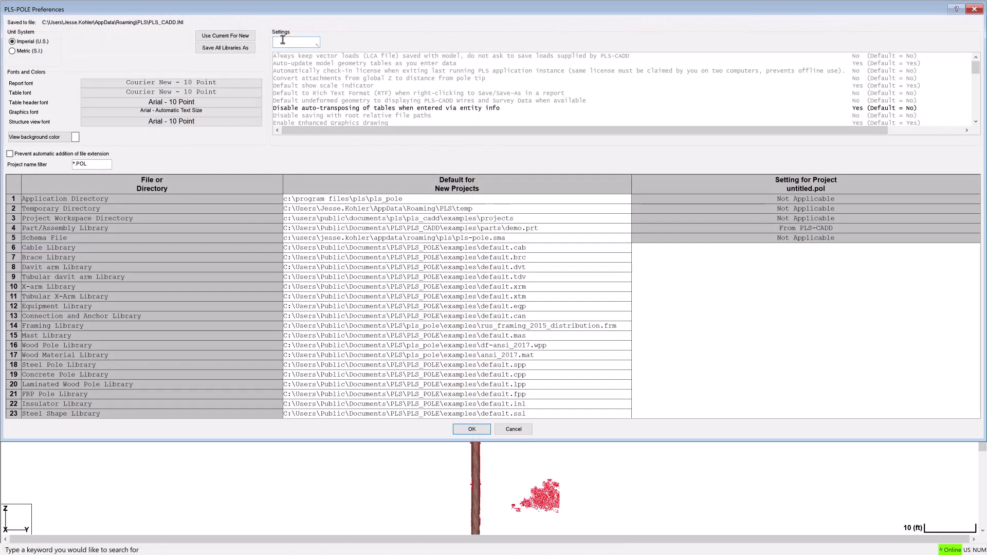
text(sur)
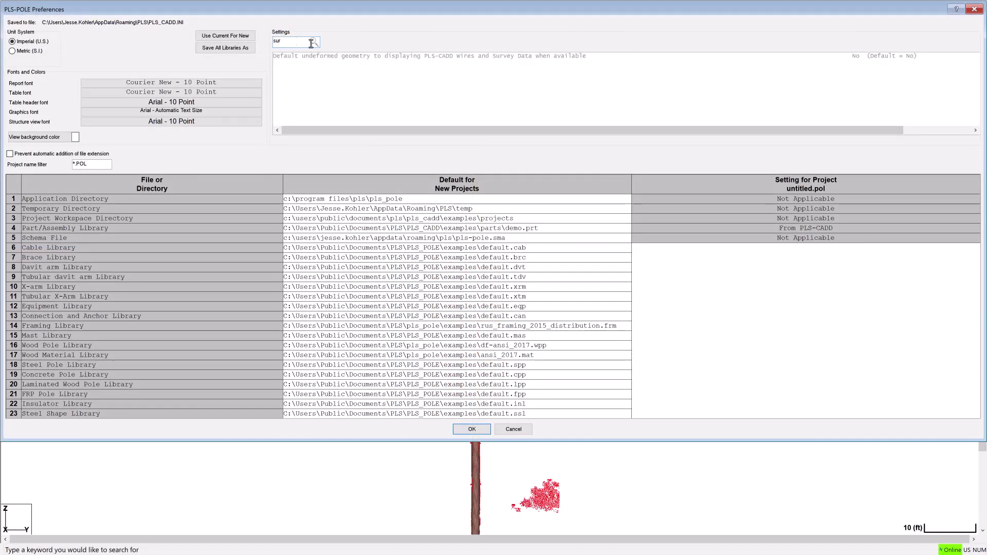
double_click(331, 56)
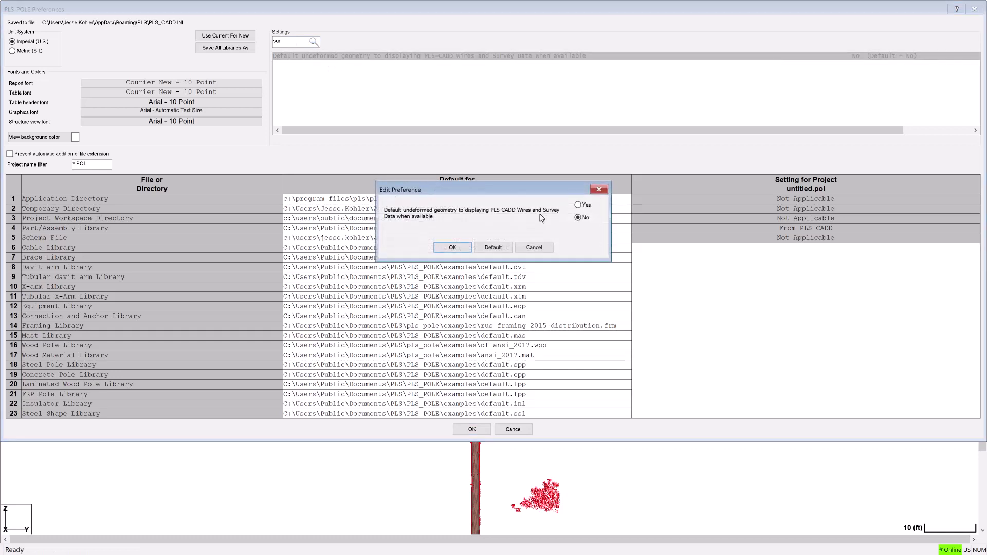
click(517, 248)
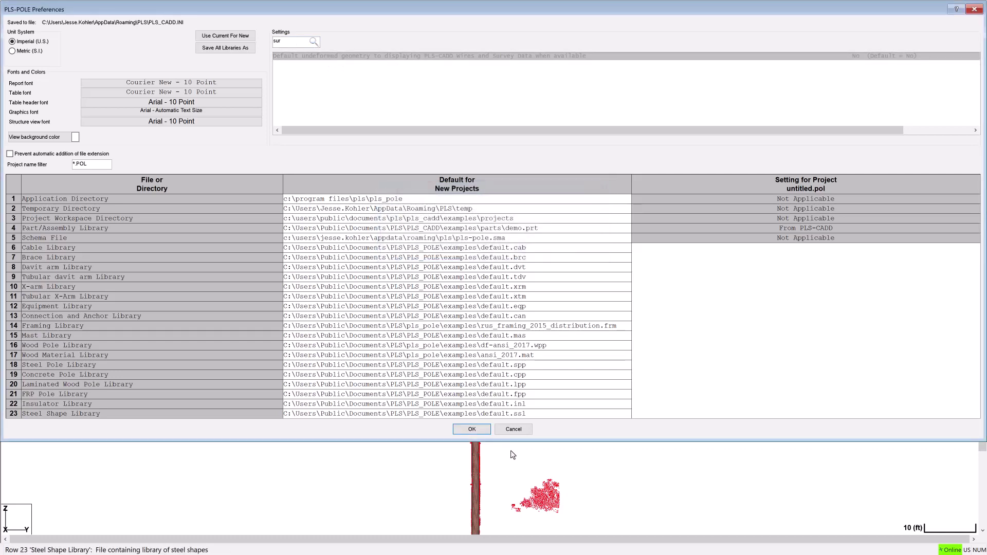
click(515, 429)
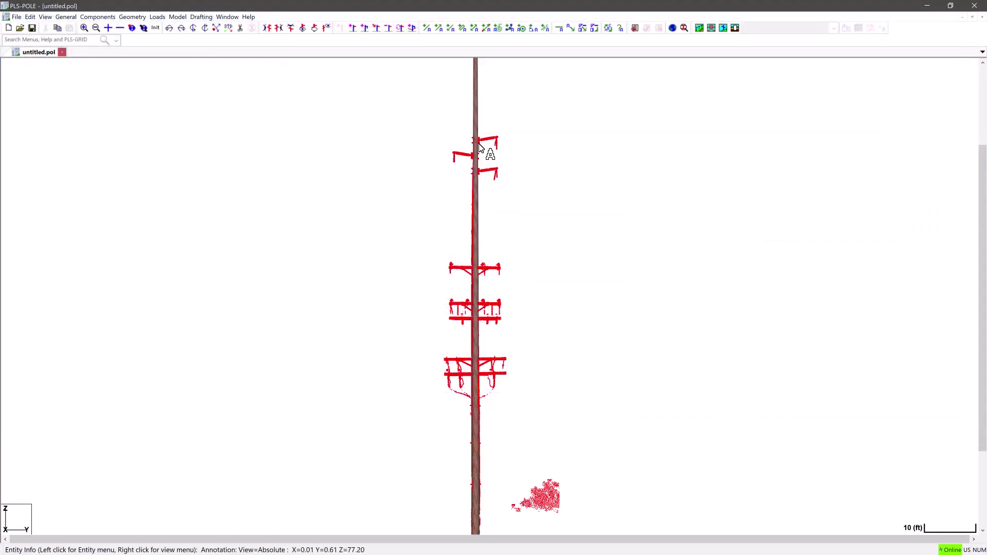
scroll(445, 208, down, 2)
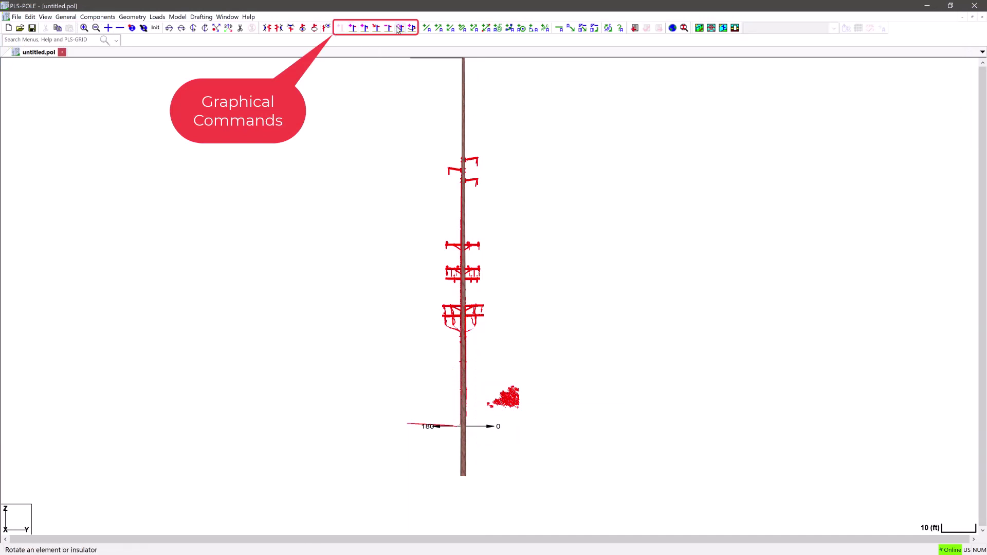
click(98, 16)
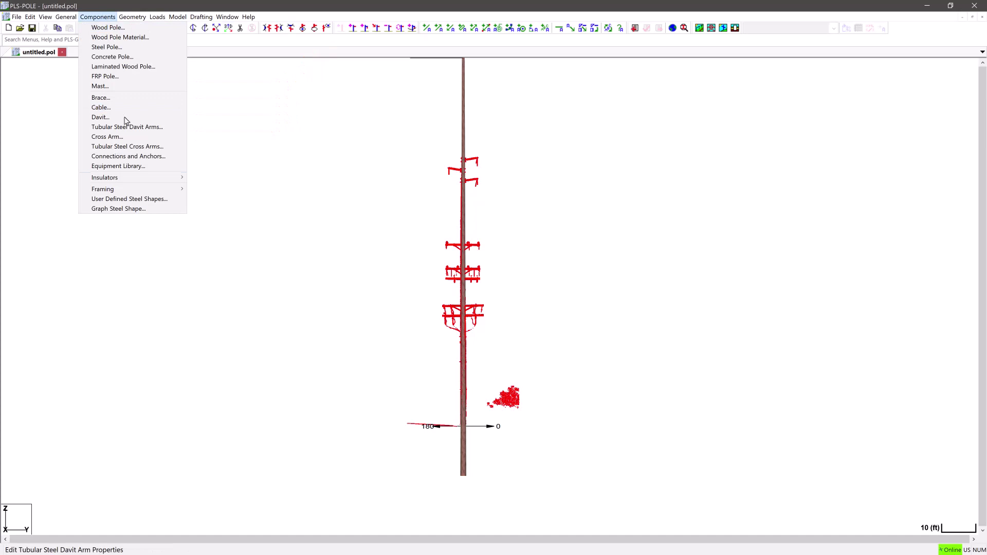
mouse_move(141, 190)
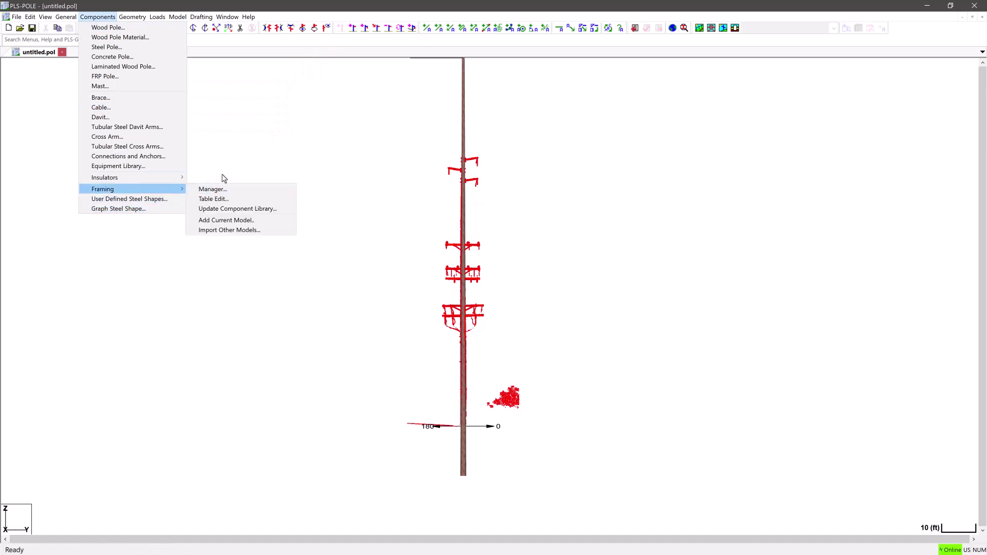
click(220, 177)
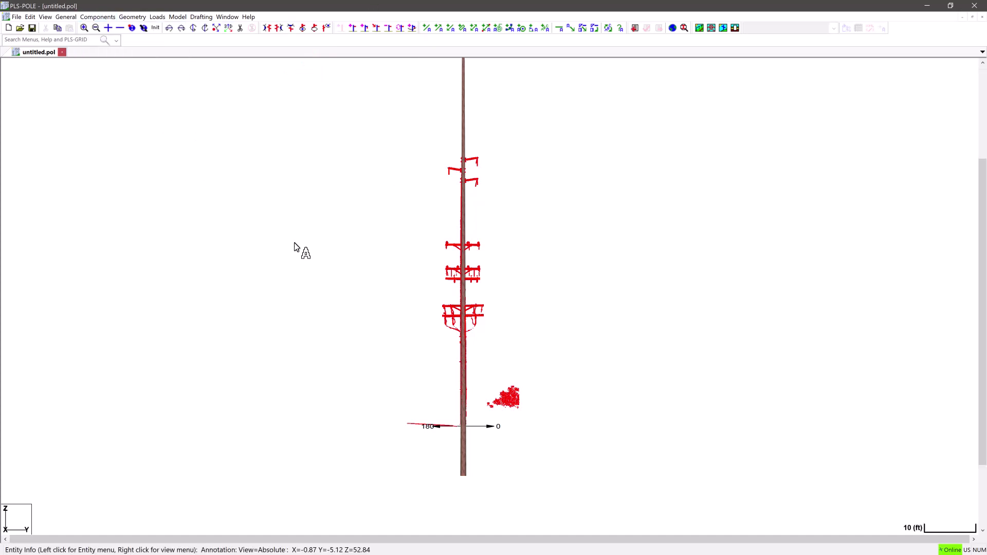
Rake the wood pole so its top snaps to the top lidar crossarm.
scroll(296, 247, up, 2)
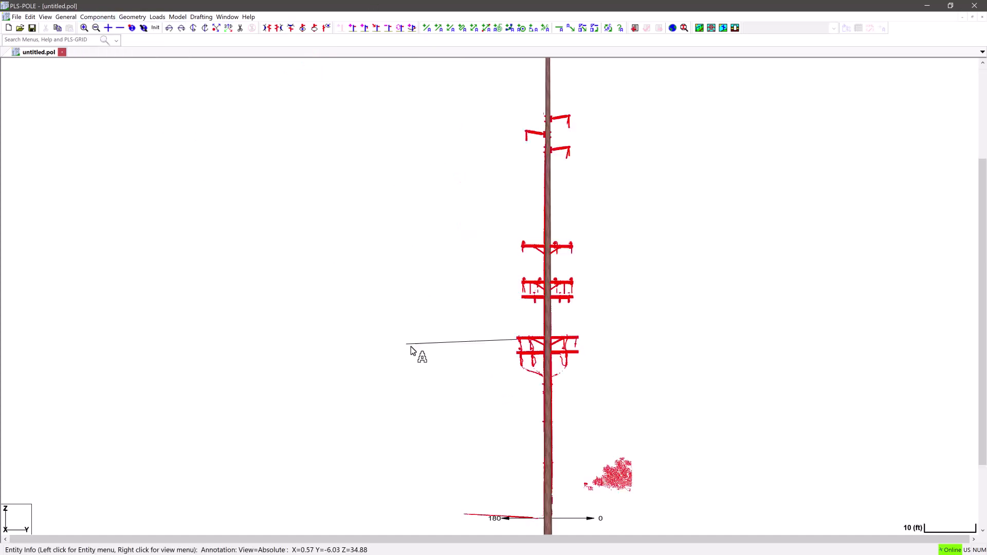
click(575, 83)
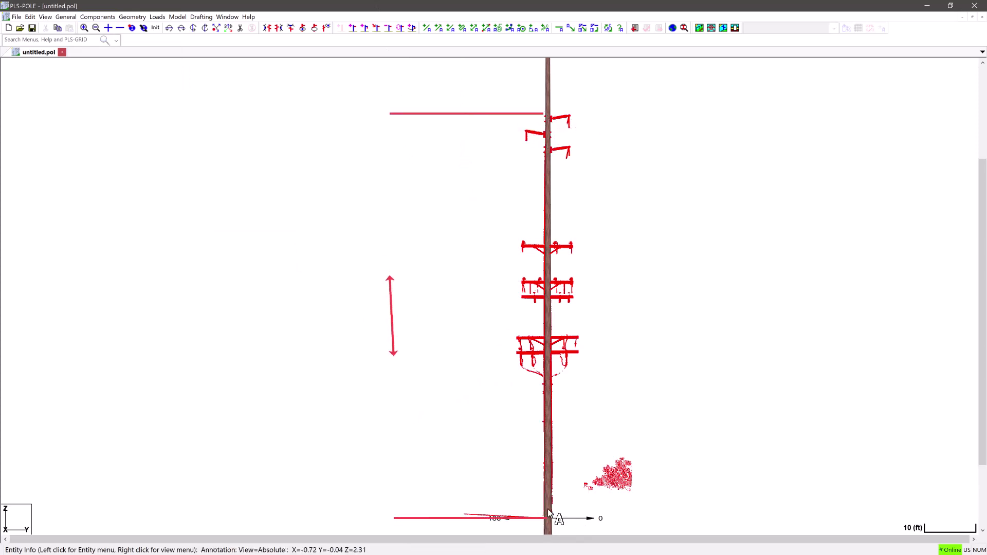
click(606, 75)
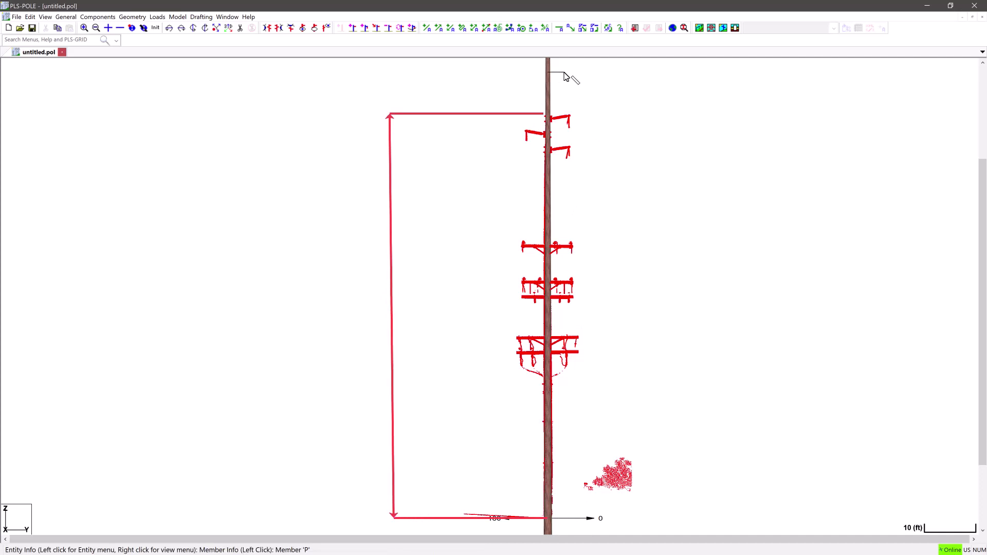
click(564, 76)
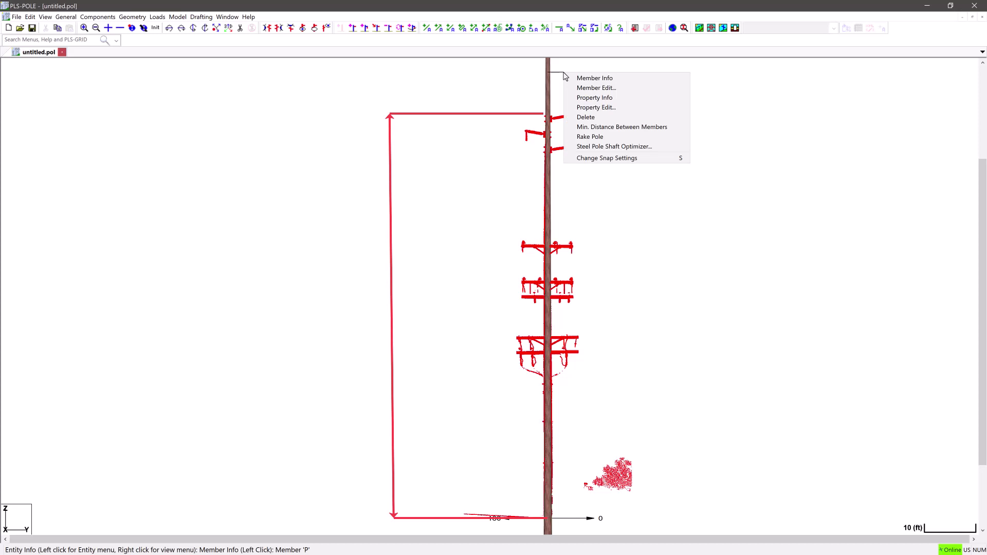
click(595, 138)
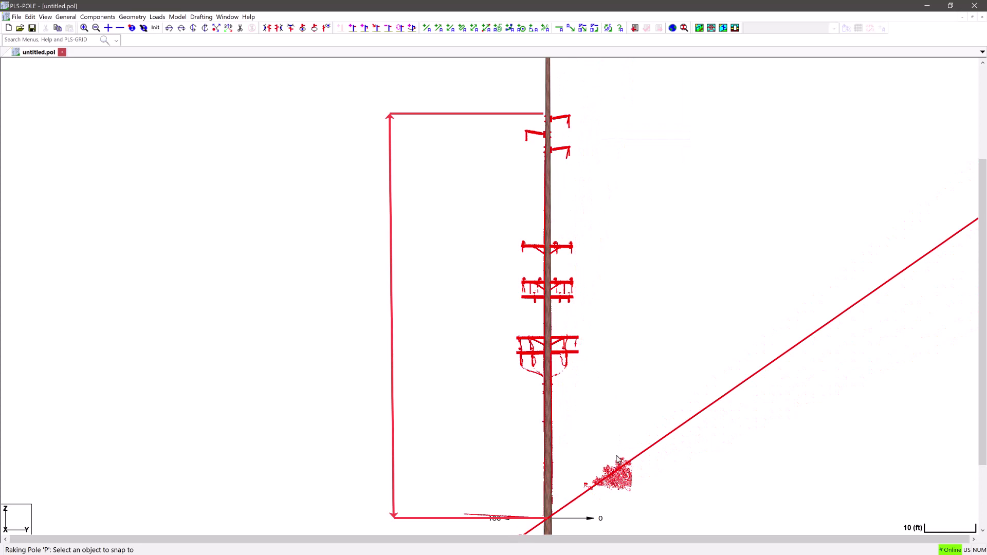
click(572, 118)
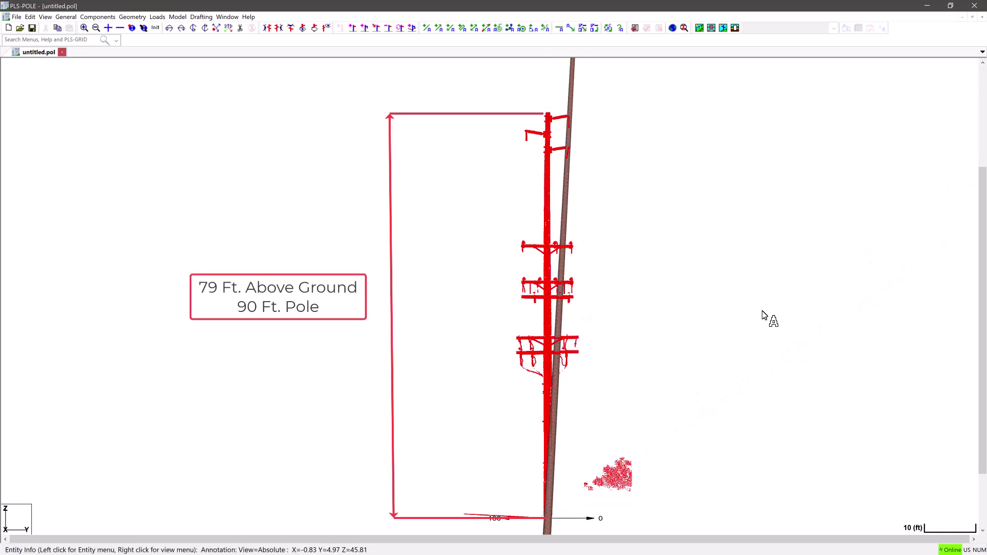
Measure the distance from the raked pole's top down to its base with Distance Between Points.
click(46, 16)
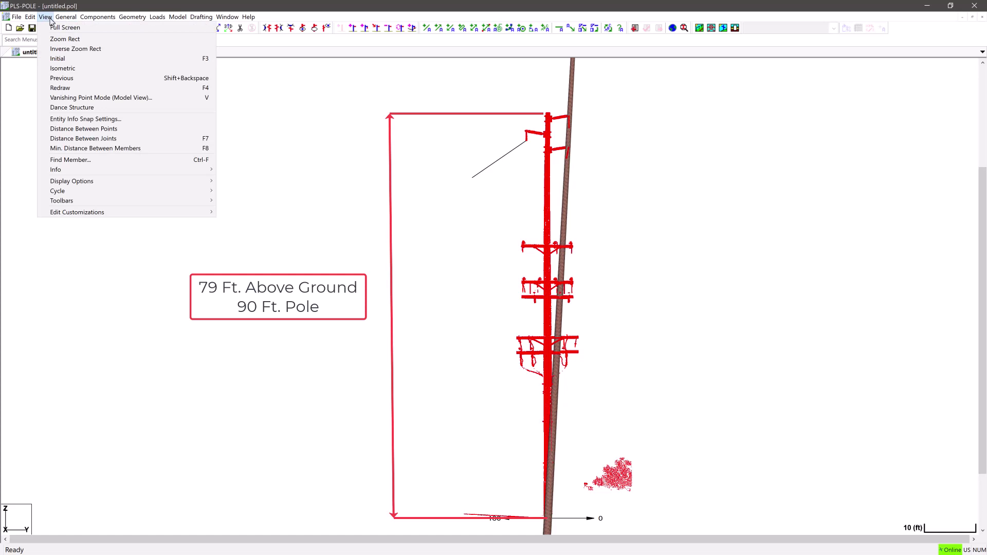
click(113, 130)
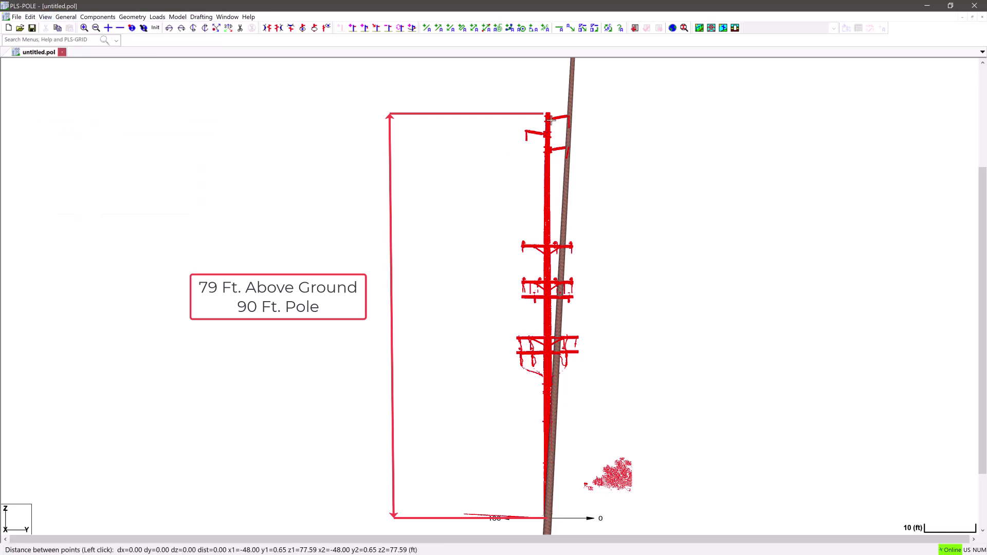
drag(548, 113, 545, 515)
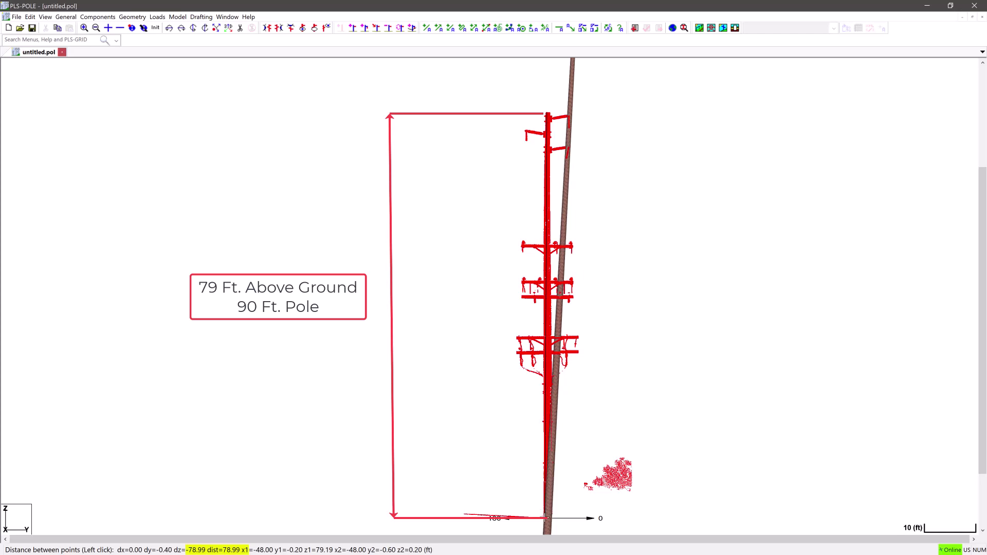
click(590, 89)
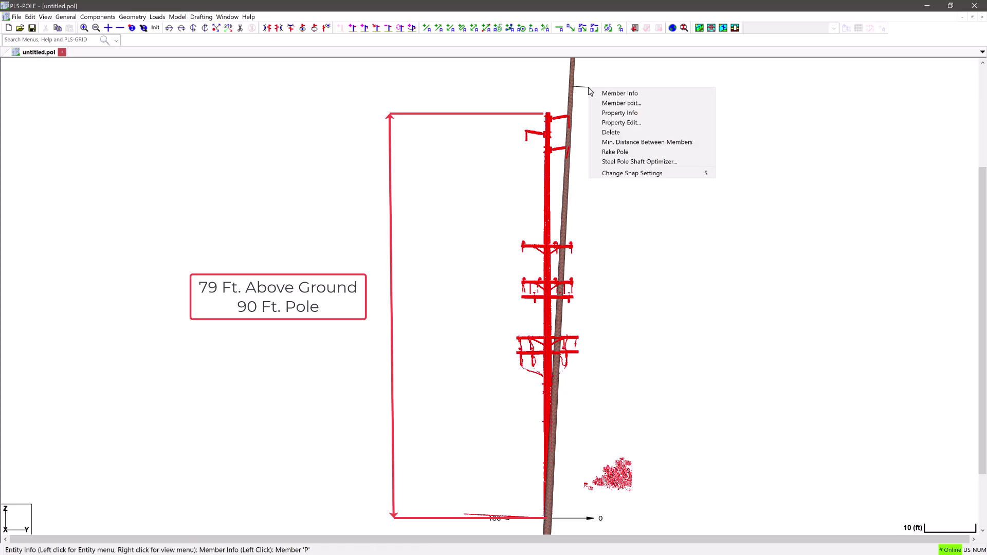
Clear the pole's inclination angles and change its wood pole property set to DF-2-90.
click(617, 103)
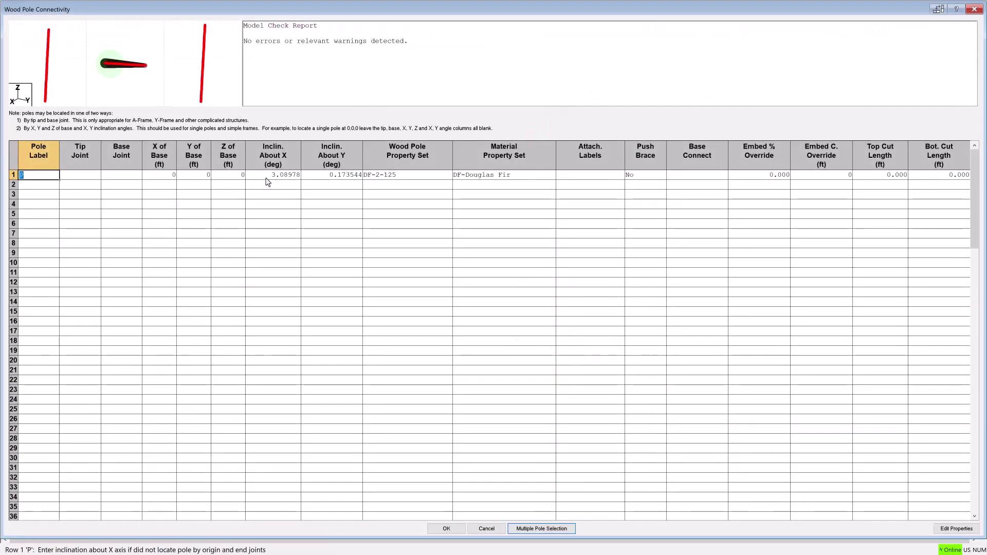
drag(267, 176, 337, 179)
click(431, 262)
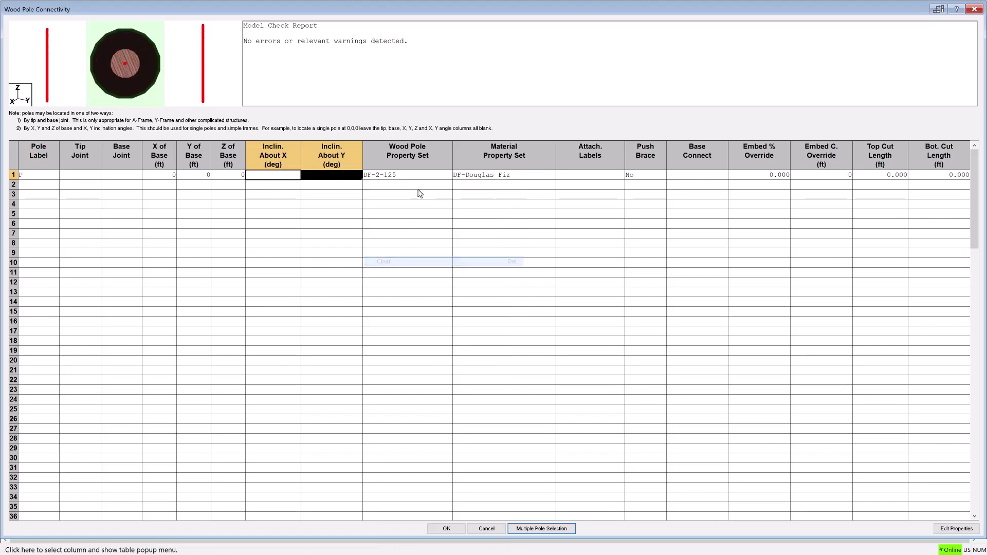
click(433, 178)
click(433, 178)
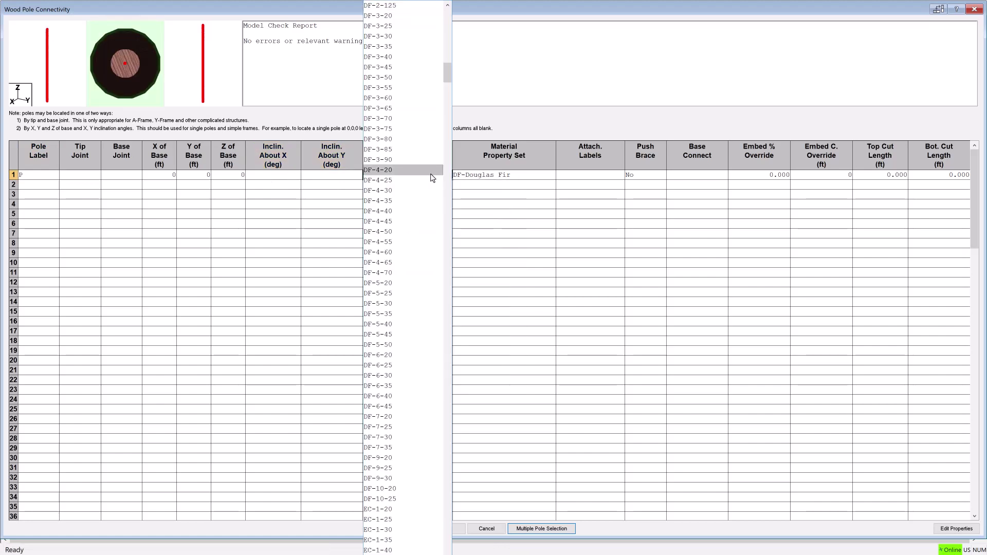
scroll(405, 60, up, 3)
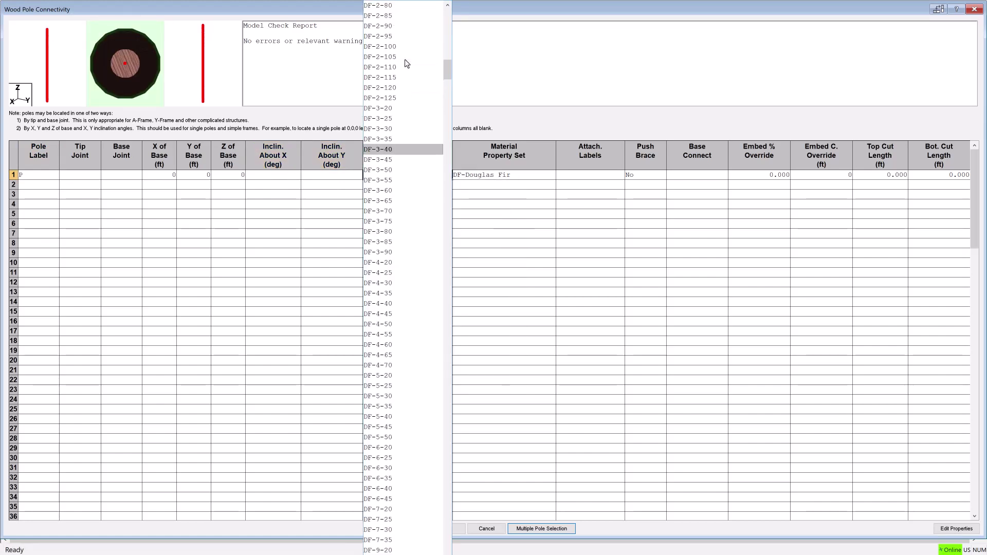
click(388, 26)
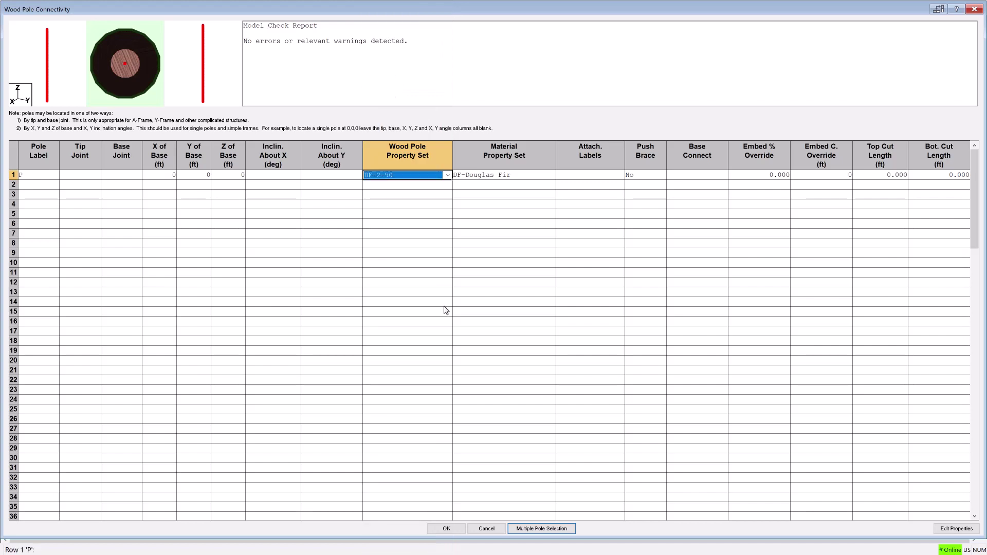
click(445, 527)
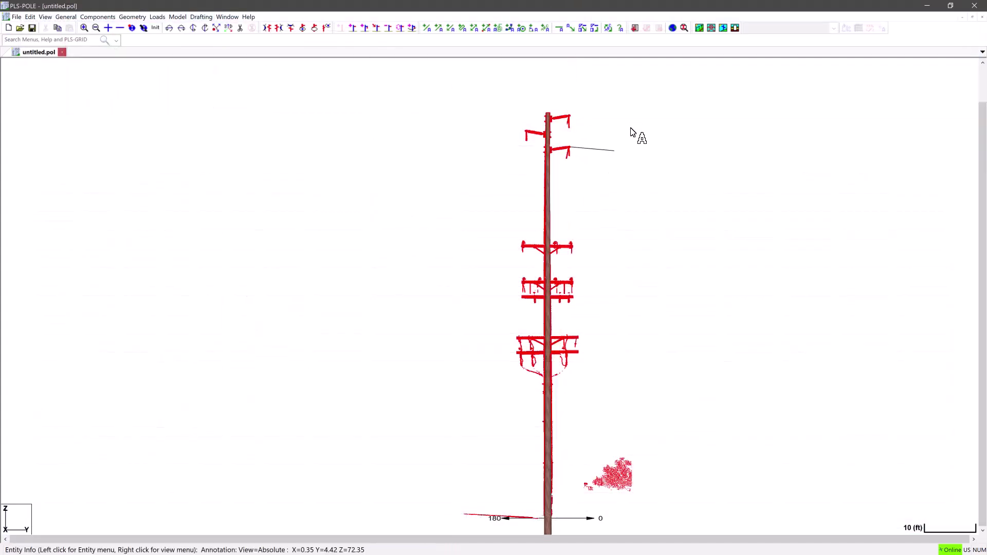
Recenter the pole view and open the Framing Manager.
scroll(712, 112, up, 1)
scroll(509, 95, up, 1)
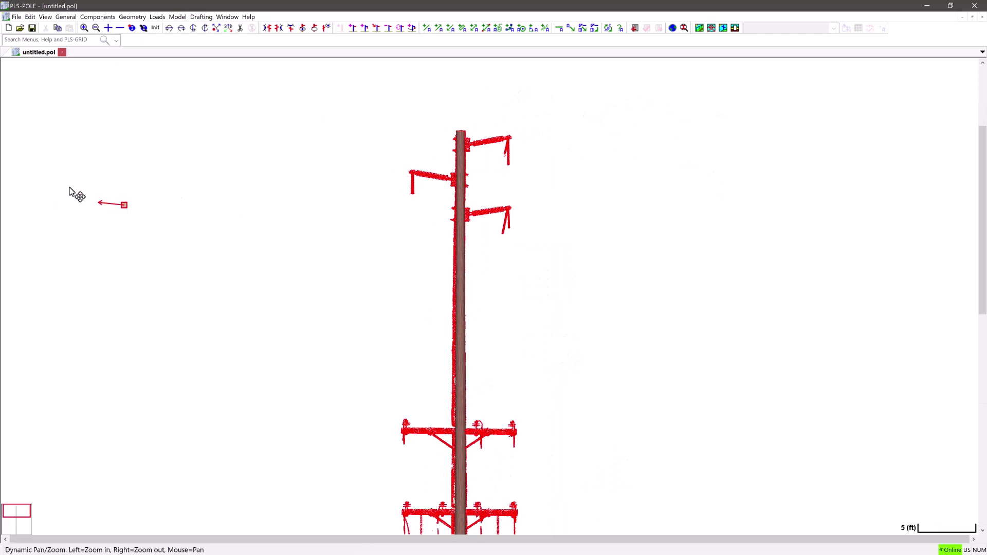
middle_click(36, 164)
click(95, 17)
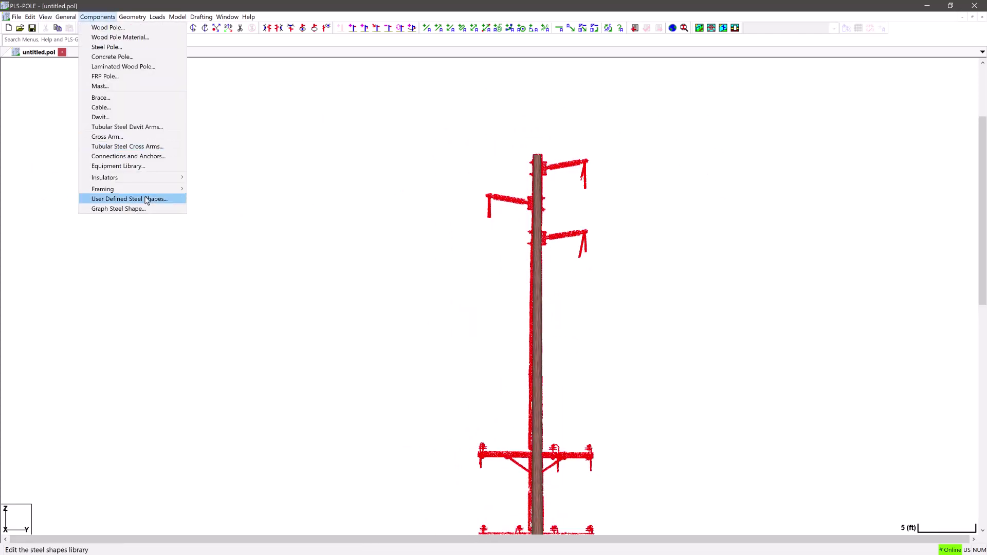
mouse_move(118, 189)
click(210, 190)
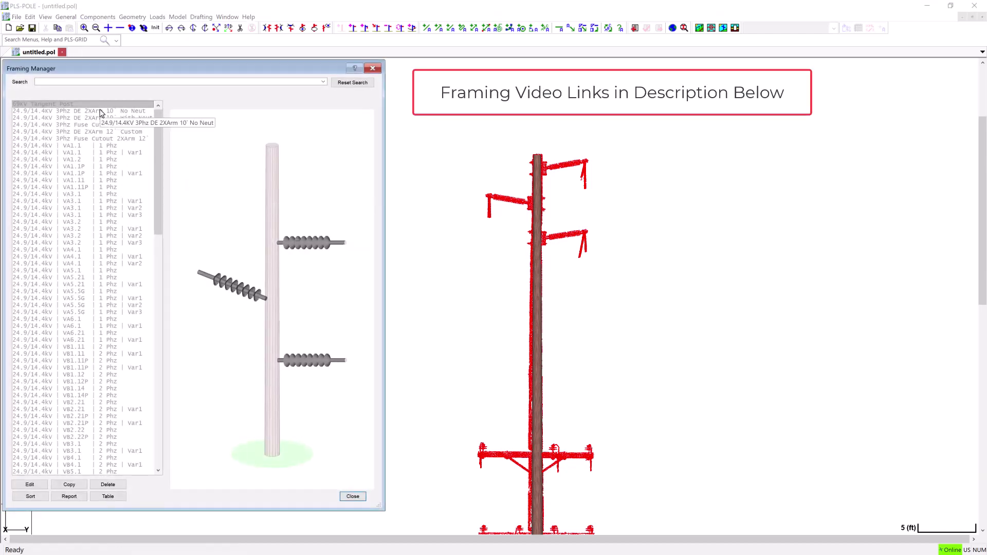
Preview library framings, from the double crossarm through the VA5.21 single deadend.
click(101, 111)
click(102, 118)
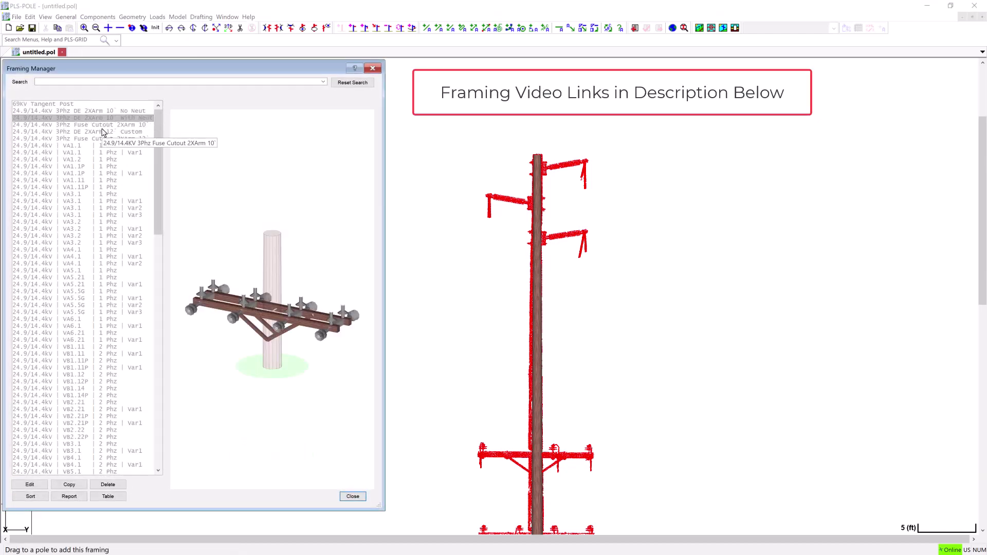
click(103, 125)
click(107, 133)
click(106, 140)
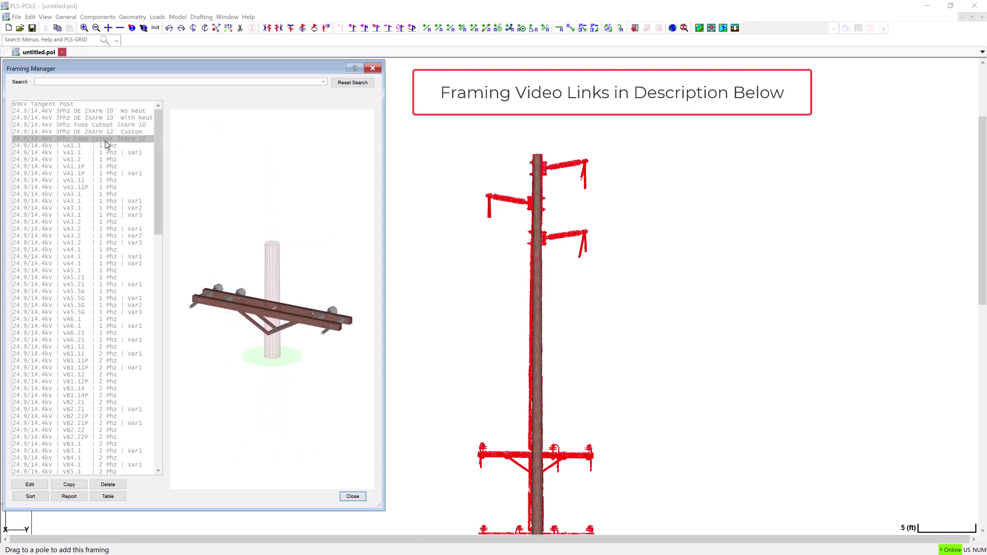
click(105, 146)
click(106, 153)
click(98, 216)
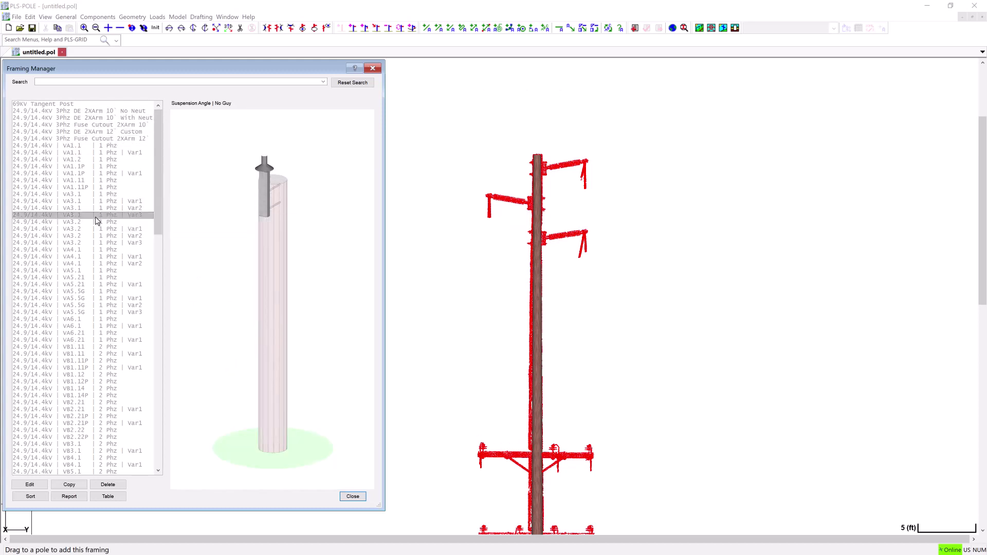
click(103, 284)
Check the framing category filter, then open and dismiss Help's class registration window.
click(324, 82)
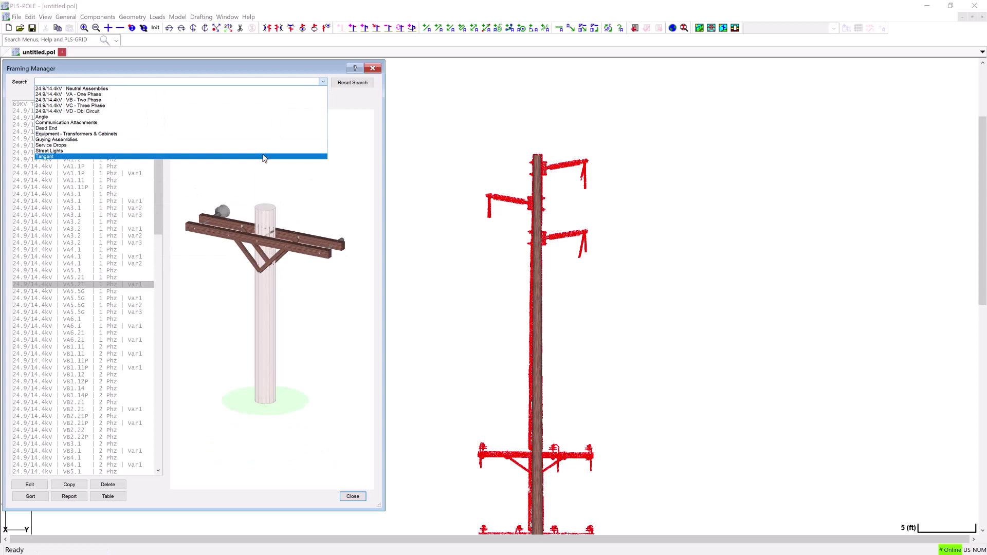
click(280, 48)
click(248, 17)
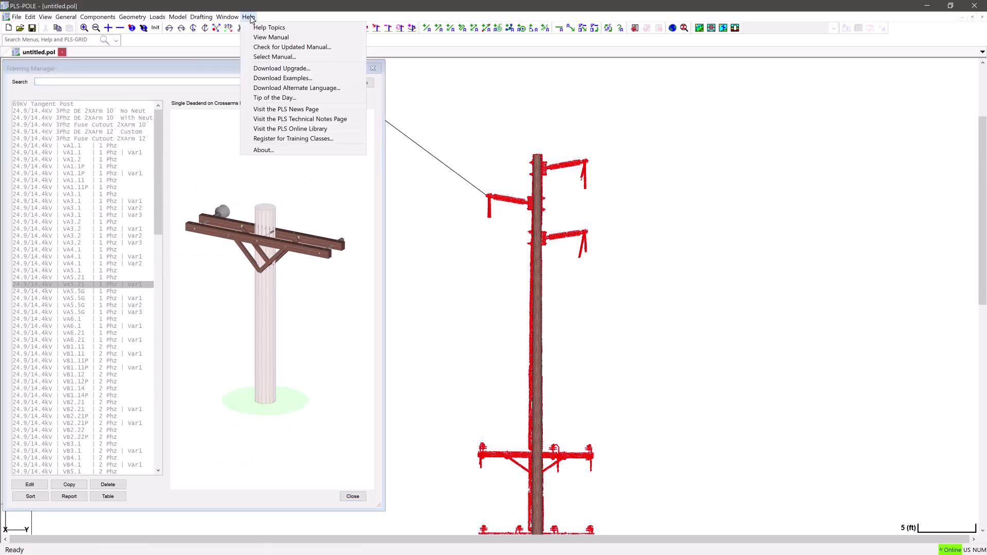
click(262, 140)
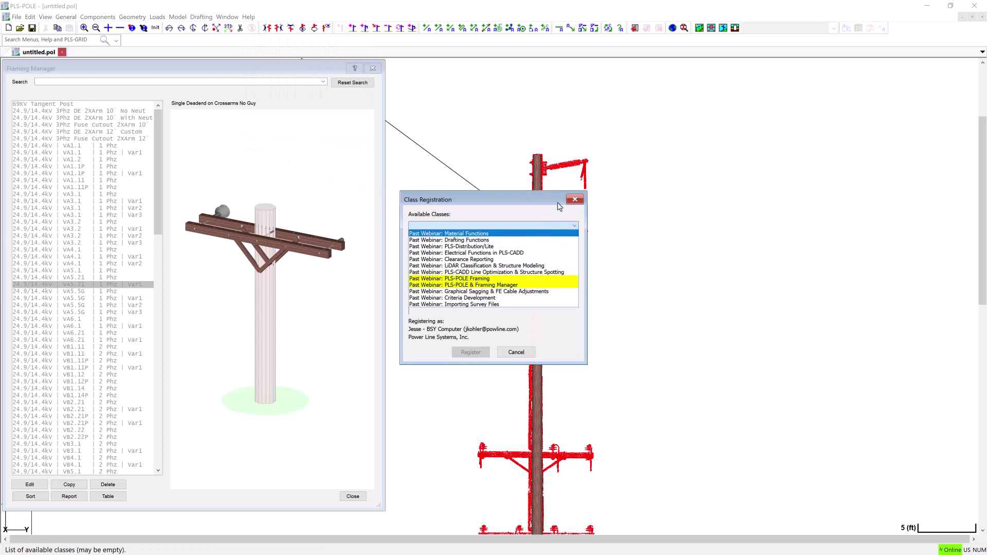
click(575, 200)
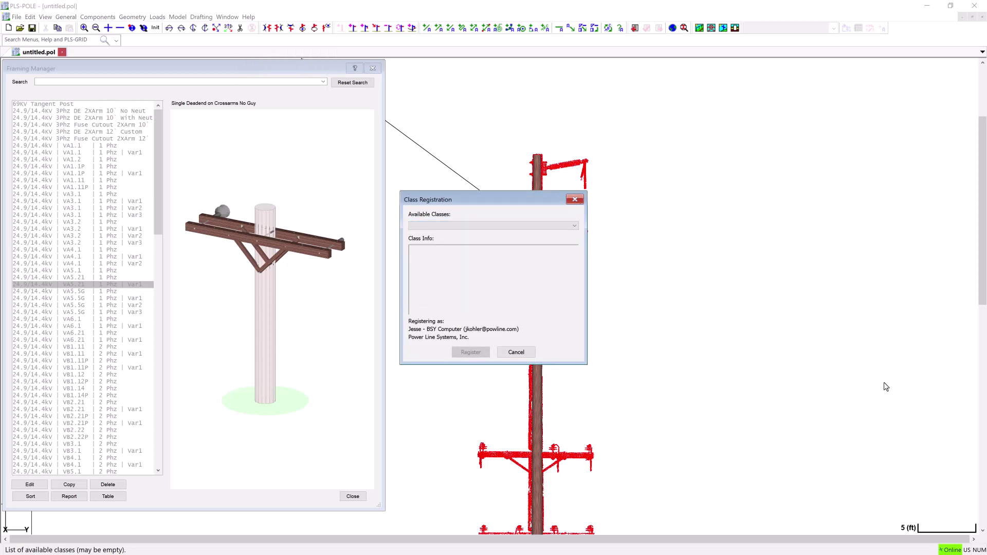
click(516, 352)
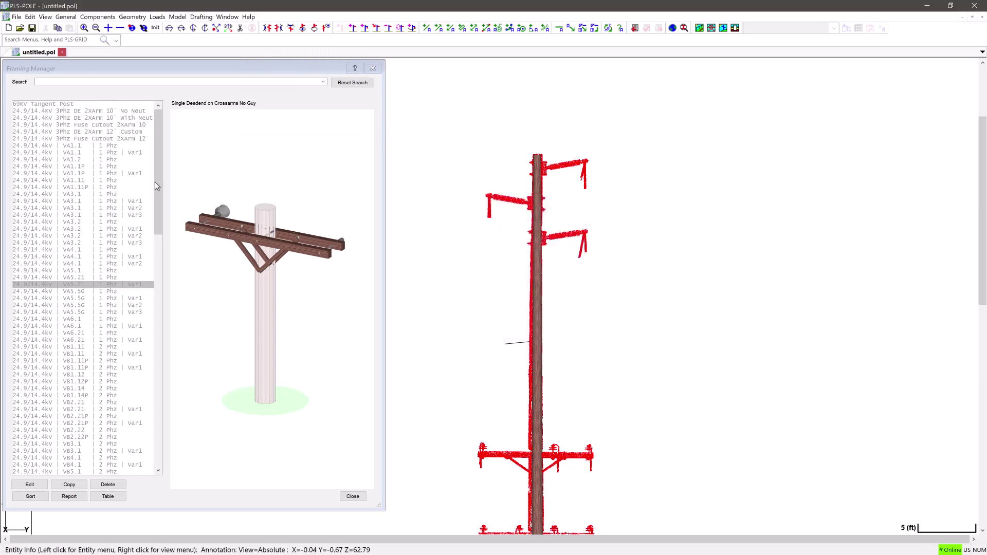
Place the 69KV Tangent Post framing on the pole and rotate it to match the lidar arms.
click(72, 104)
drag(286, 256, 562, 278)
scroll(538, 190, up, 4)
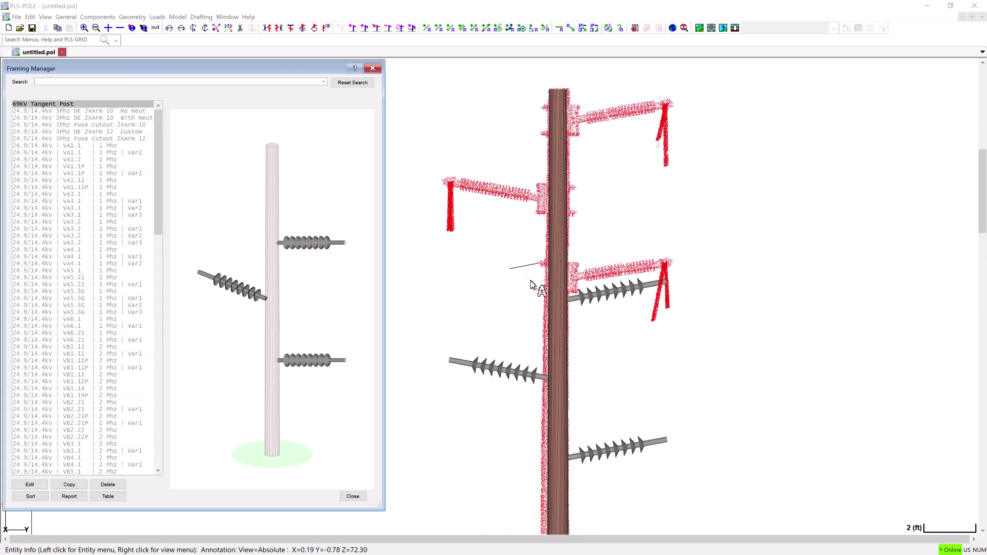
right_click(601, 317)
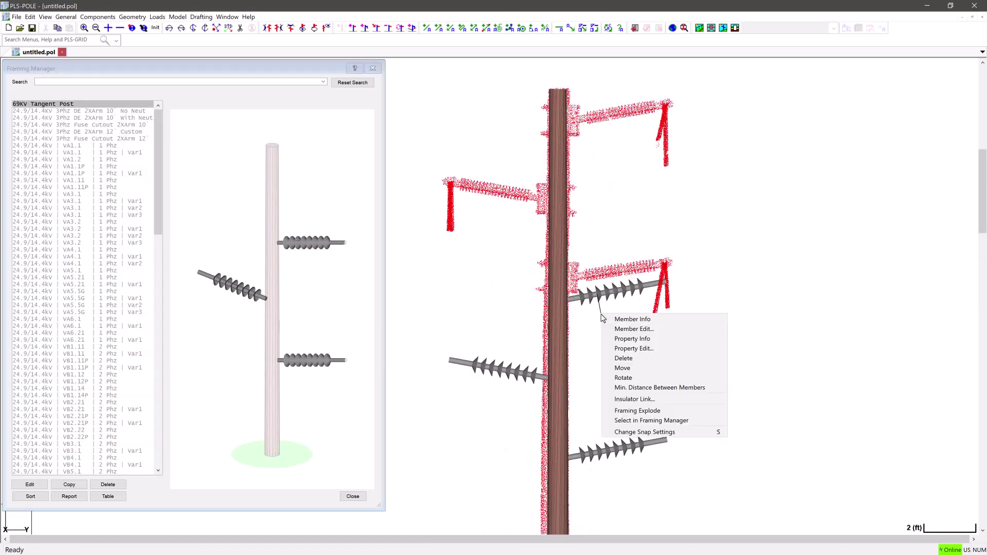
click(624, 378)
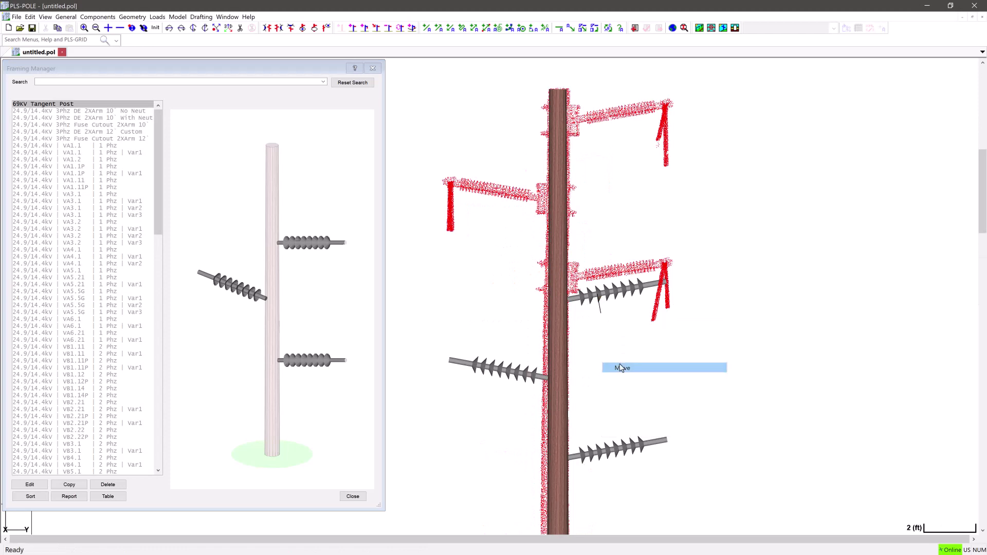
click(598, 121)
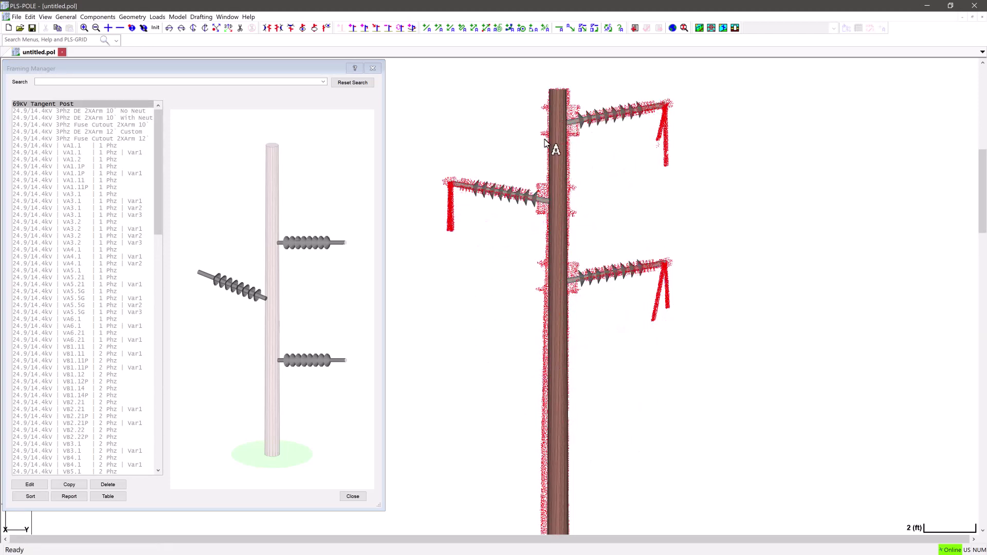
scroll(503, 115, down, 3)
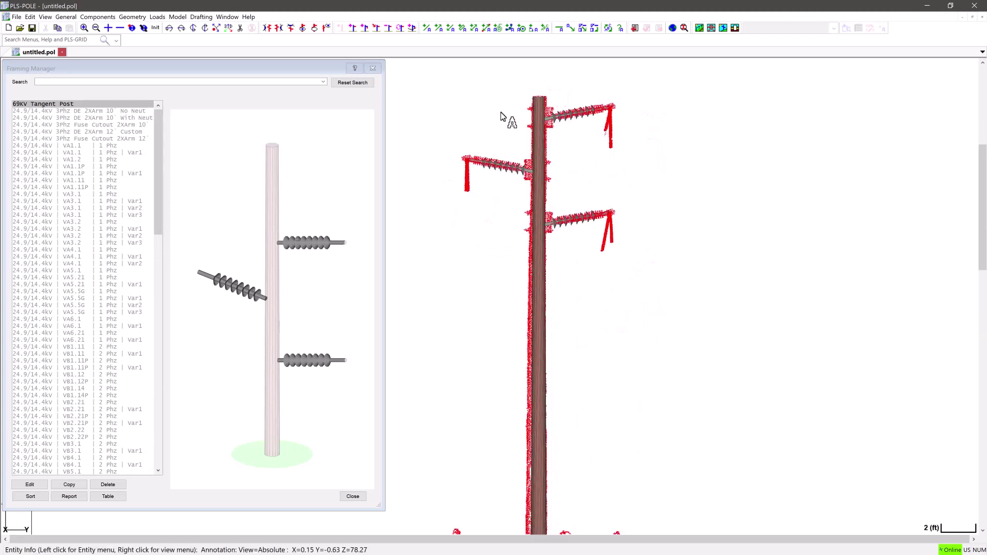
Attach the 24.9/14.4kV 3Phz DE 2XArm 10` No Neut framing and lower it onto the lower scanned crossarm.
click(74, 111)
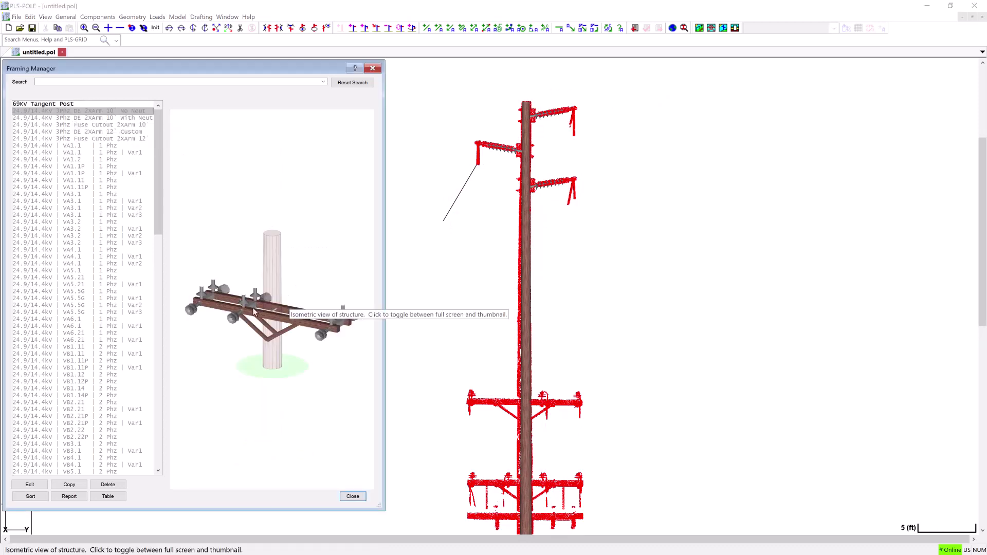
mouse_move(253, 311)
mouse_down()
mouse_move(513, 322)
mouse_move(539, 312)
mouse_up()
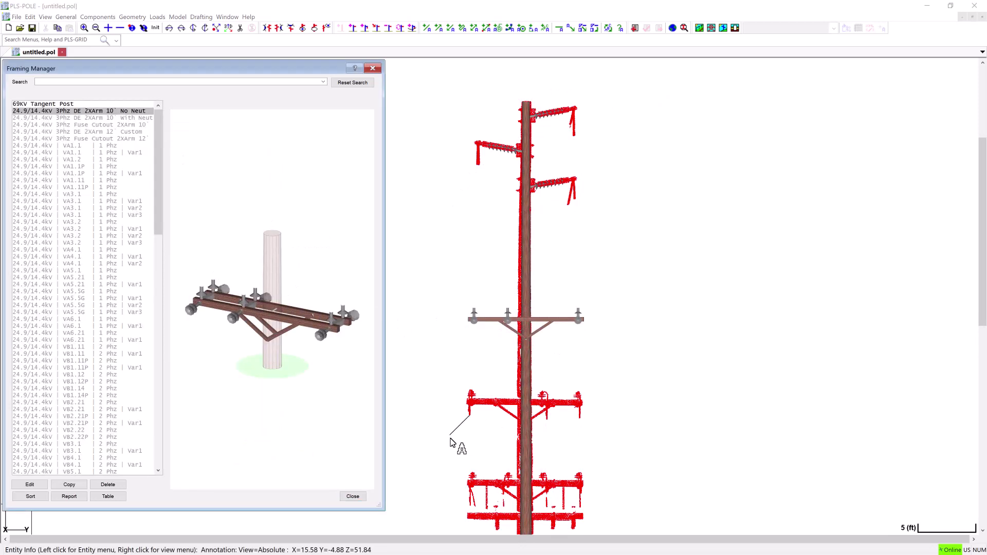
scroll(461, 452, up, 5)
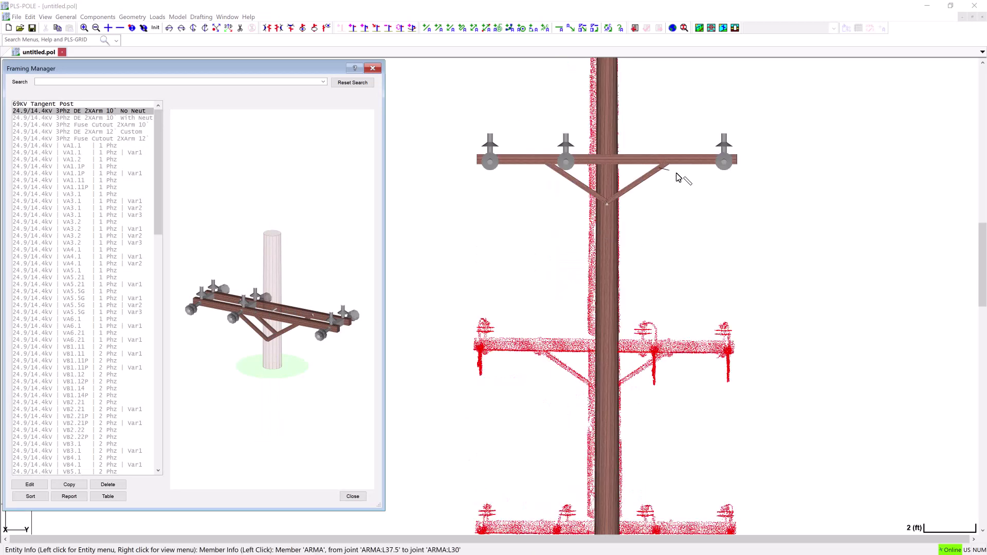
right_click(677, 177)
click(700, 226)
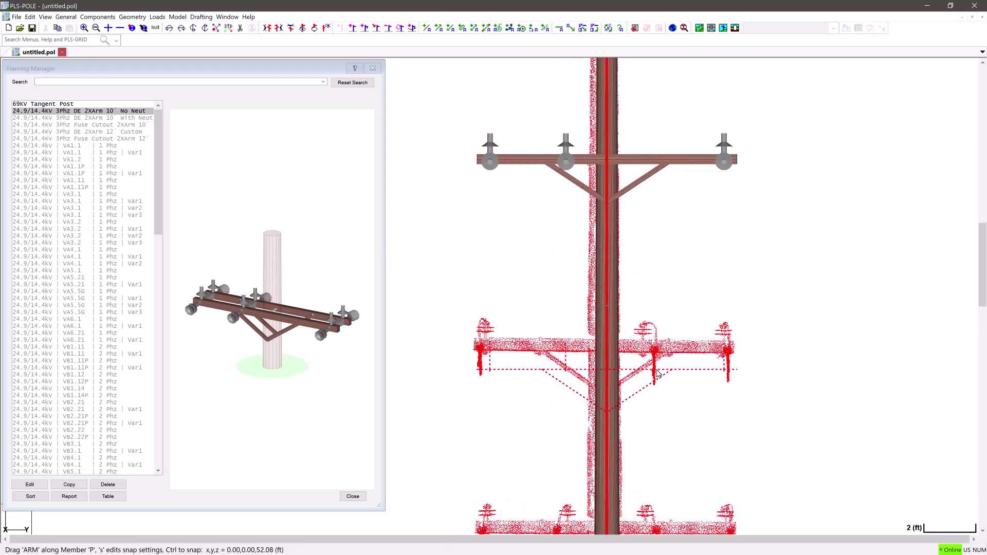
click(650, 349)
scroll(619, 305, down, 2)
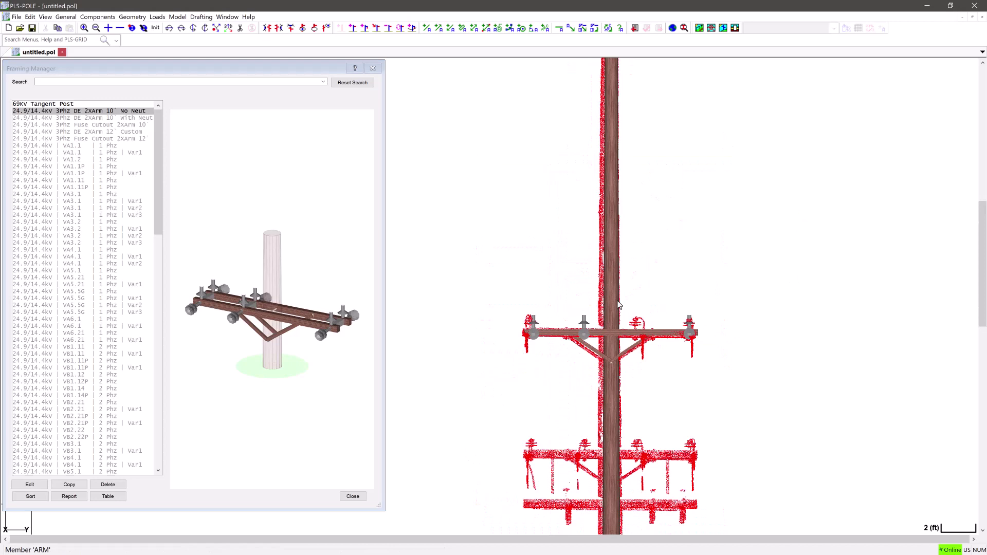
drag(488, 231, 561, 412)
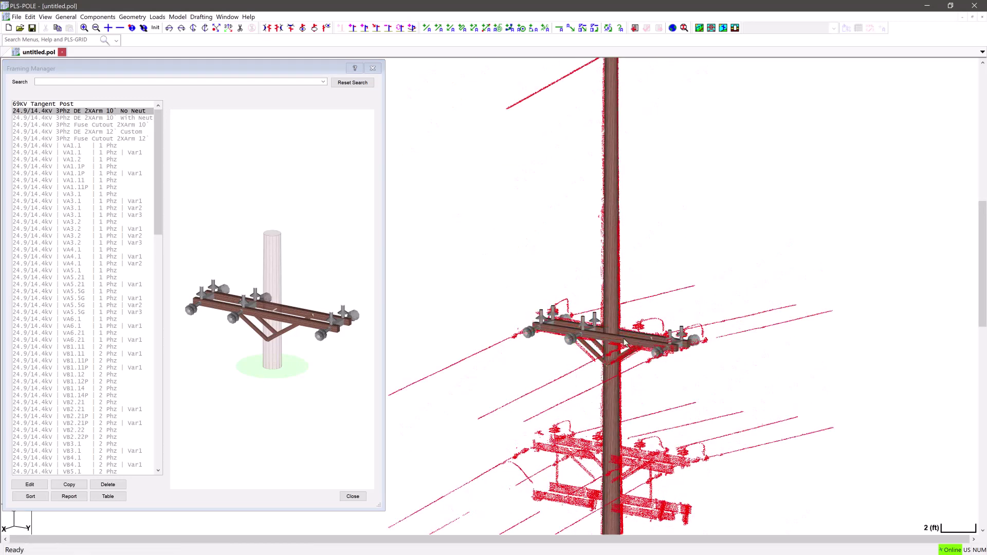
scroll(619, 353, up, 3)
scroll(700, 334, down, 2)
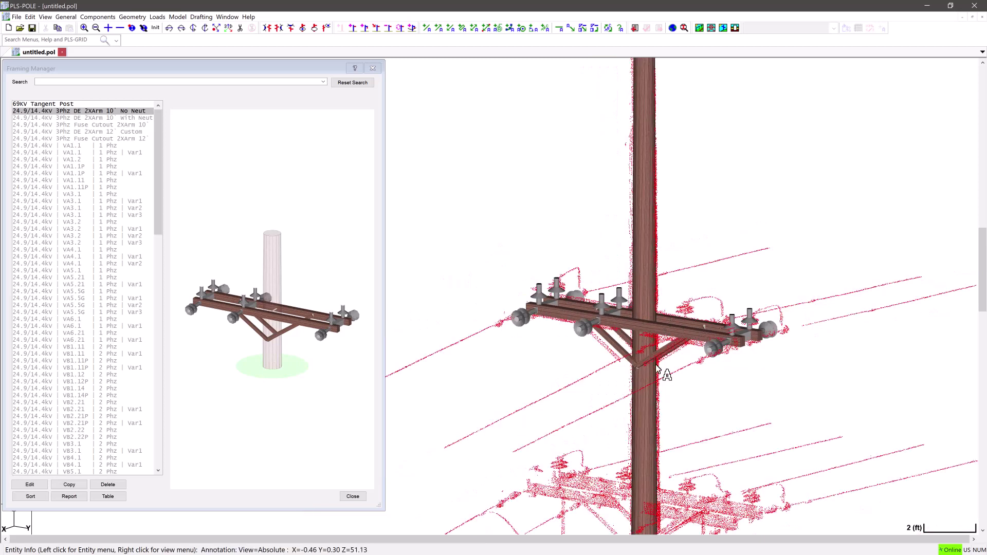
Rotate the double-crossarm framing about the pole to a 180° azimuth.
click(629, 327)
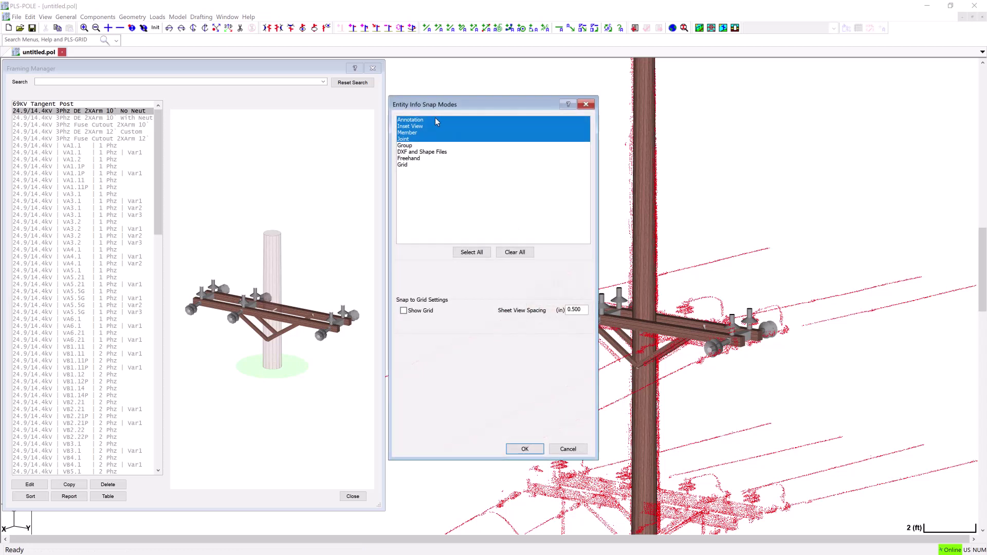
click(524, 449)
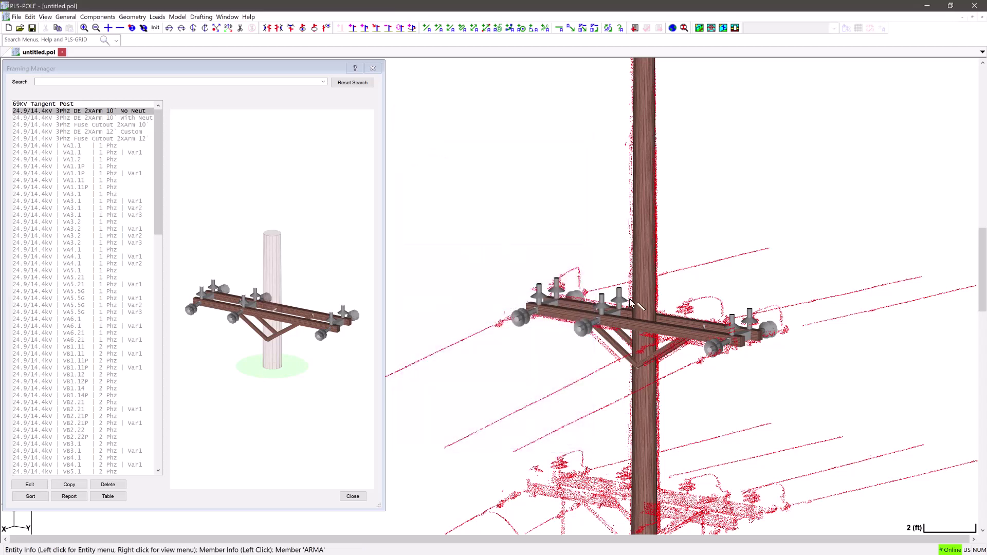
click(564, 317)
click(589, 379)
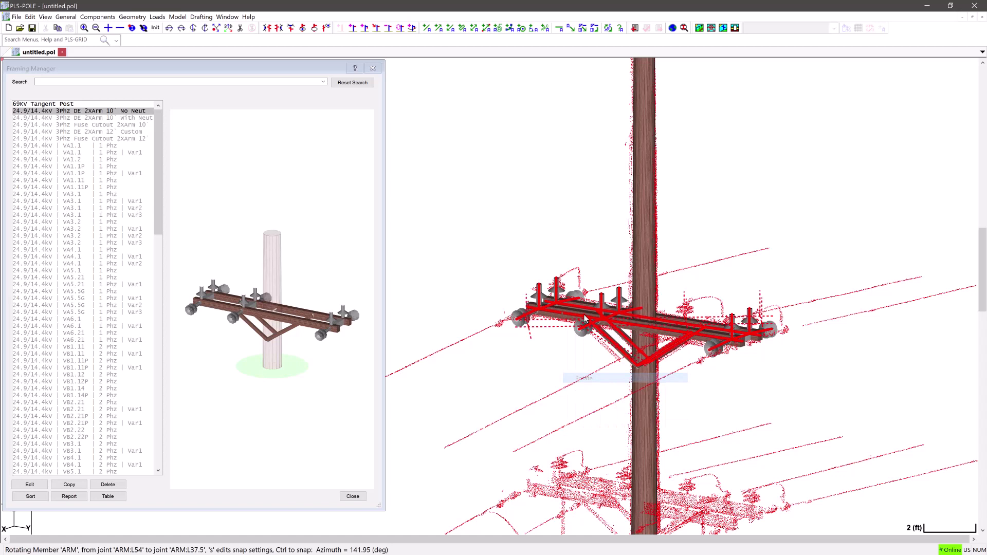
click(478, 193)
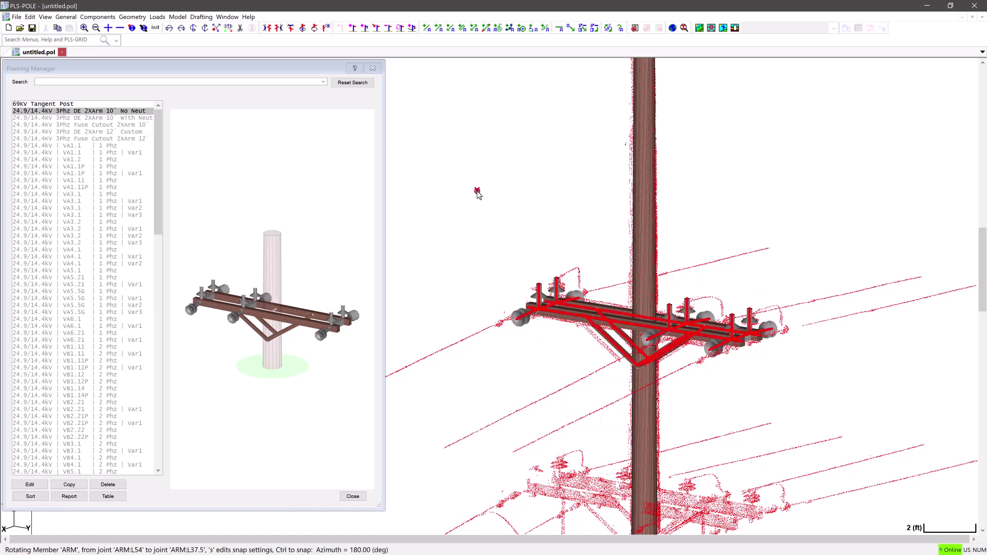
Add the 3Phz DE 2XArm 10` With Neut framing and lower it onto its scanned arm.
middle_drag(646, 278, 655, 178)
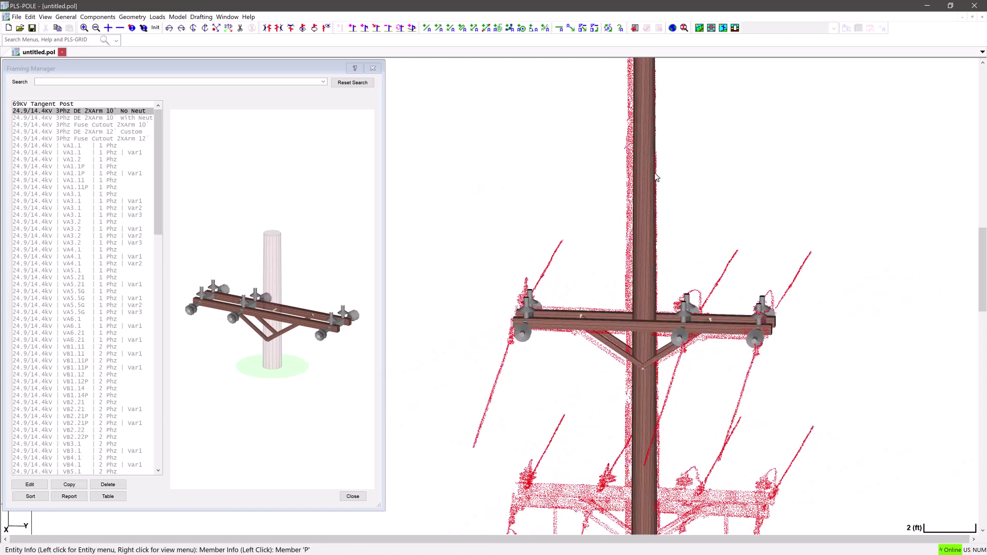
mouse_move(411, 171)
middle_down()
mouse_move(566, 149)
mouse_move(592, 210)
mouse_move(551, 185)
middle_up()
click(94, 119)
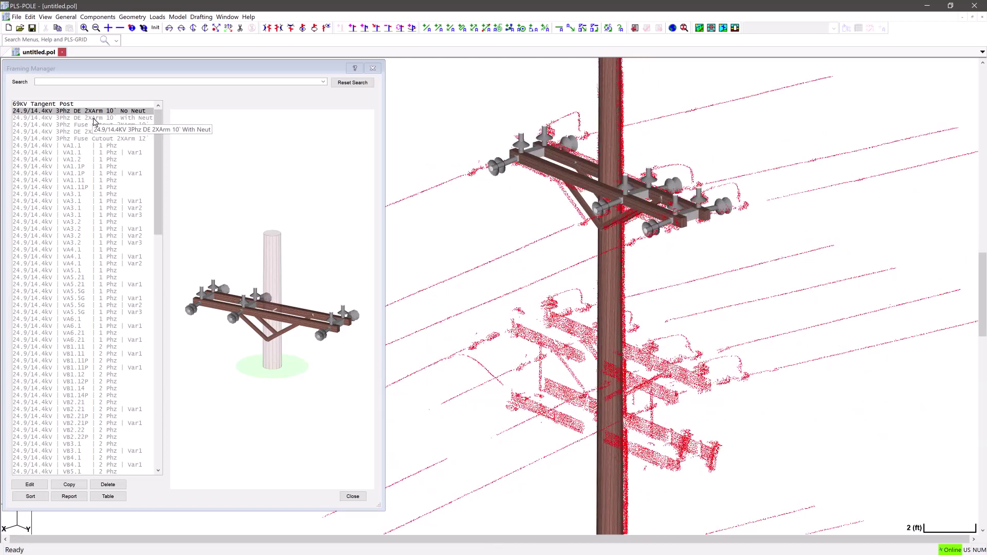
drag(405, 306, 612, 242)
click(278, 27)
scroll(512, 219, up, 3)
click(652, 201)
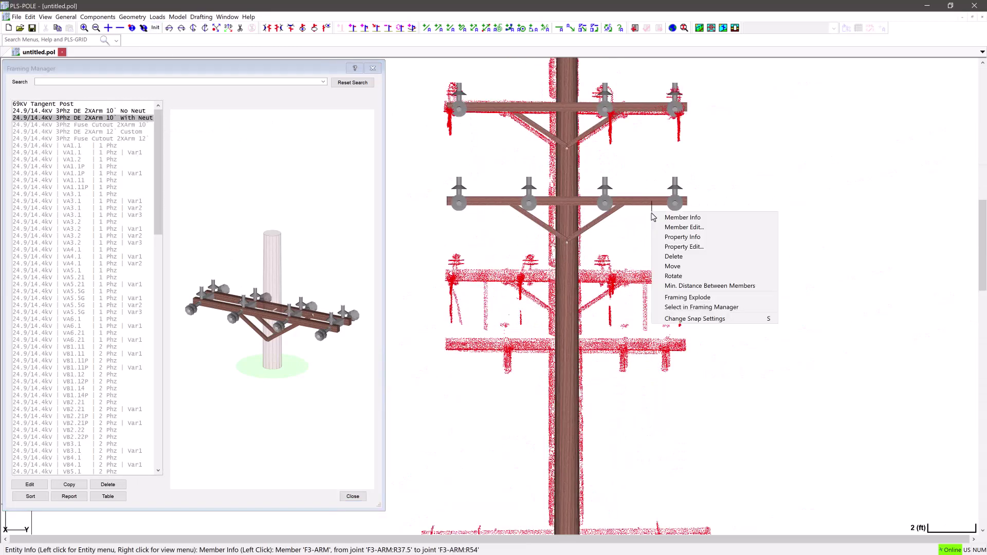
click(669, 270)
drag(664, 205, 663, 278)
Add the Fuse Cutout 2XArm 10` framing onto the lower scanned arm.
click(103, 125)
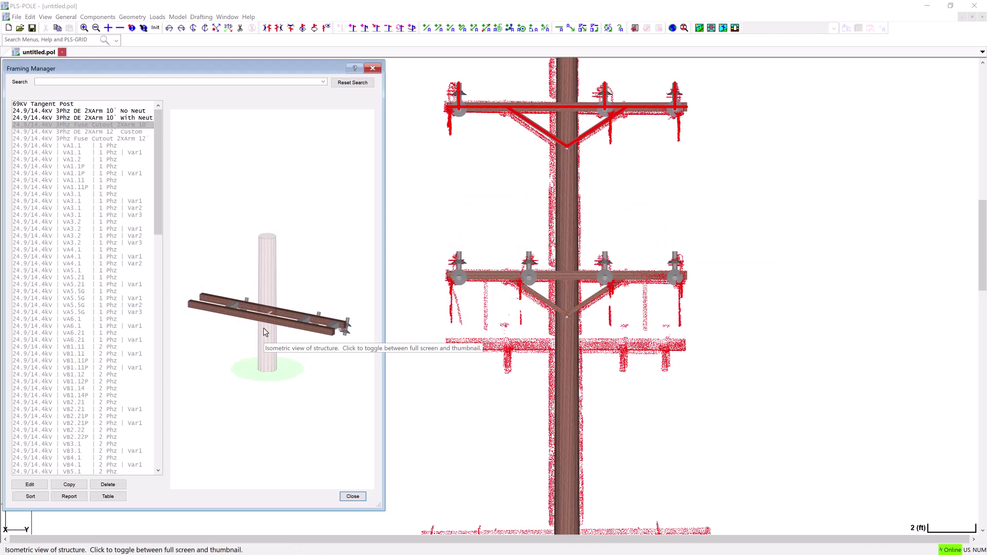
drag(264, 328, 601, 357)
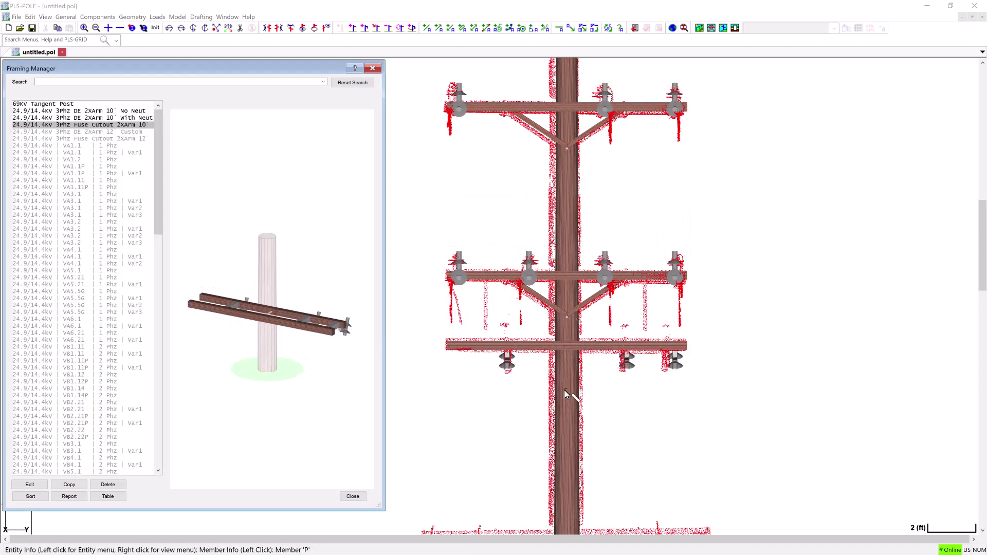
scroll(569, 478, down, 3)
scroll(443, 264, up, 4)
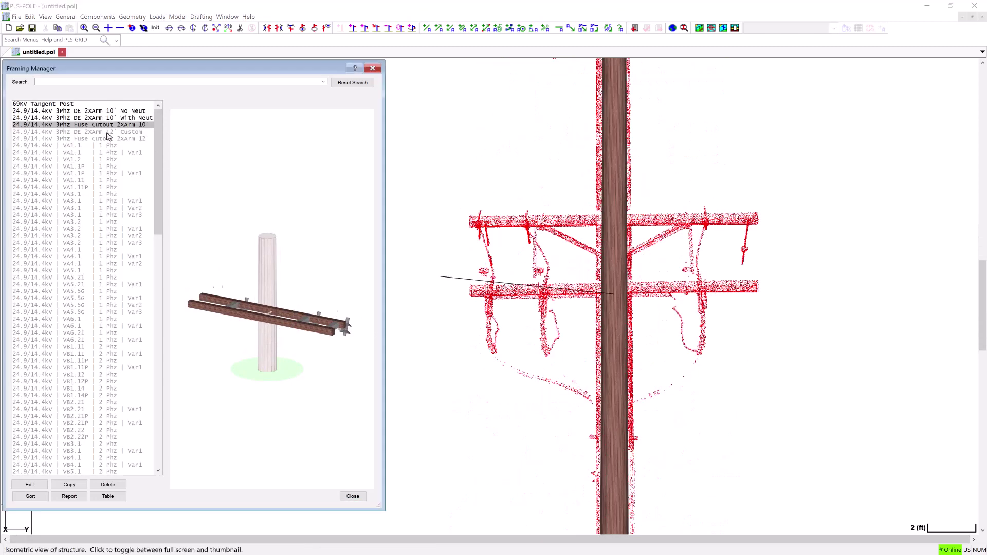
Place the 3Phz DE 2XArm 12` Custom framing on the upper scanned arm and close Framing Manager.
click(77, 132)
drag(266, 309, 622, 225)
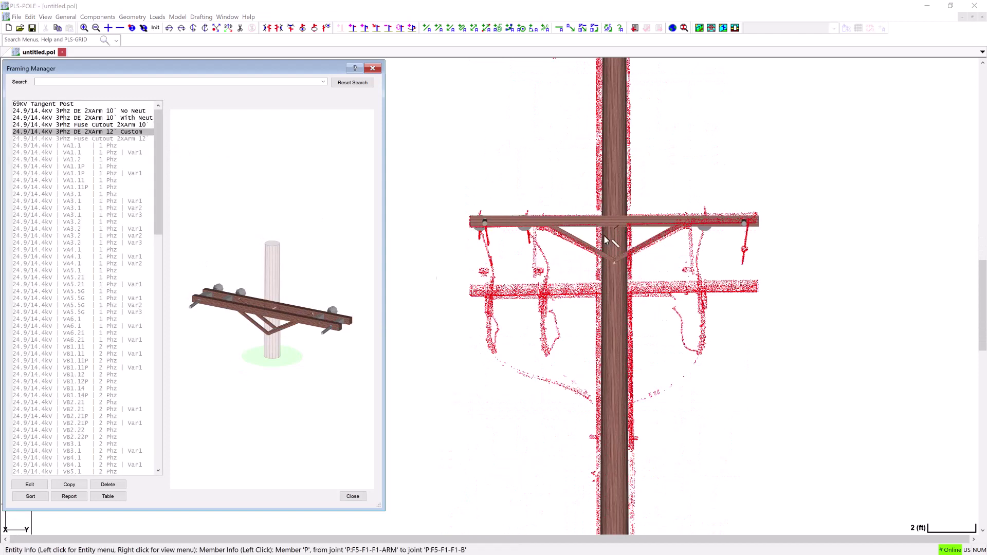
drag(77, 139, 610, 294)
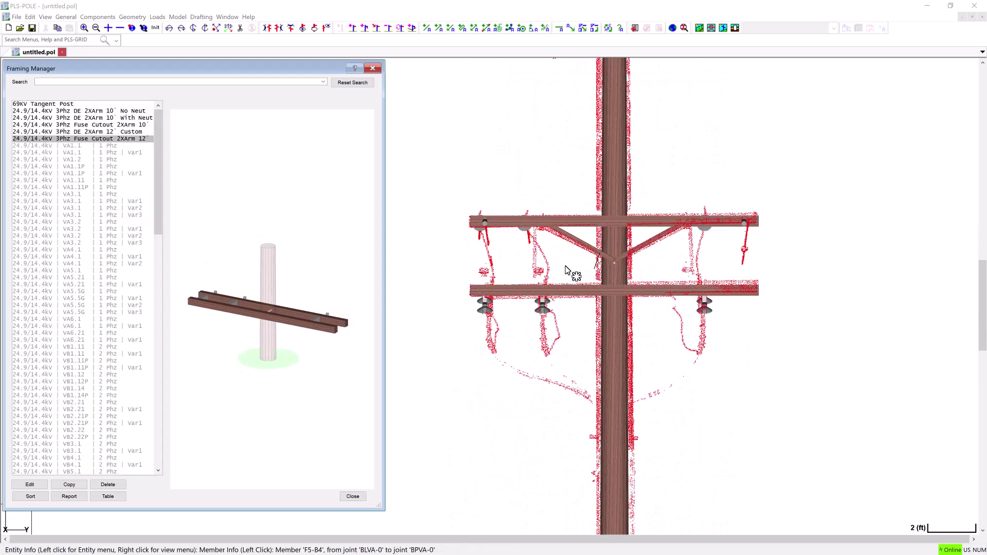
click(372, 71)
middle_drag(517, 267, 542, 148)
Save the framed pole model, answering Yes to the loads prompt.
scroll(432, 269, down, 3)
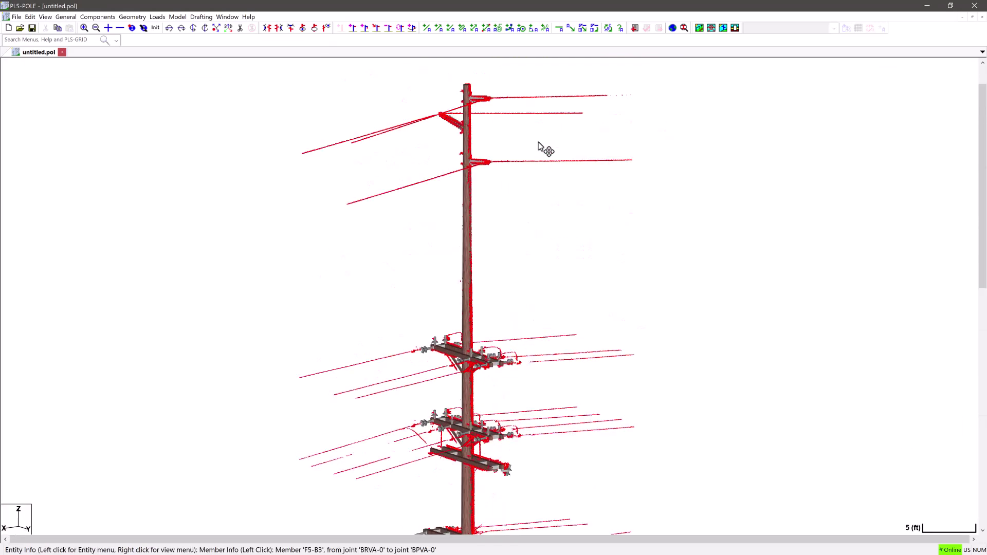
click(33, 28)
click(472, 303)
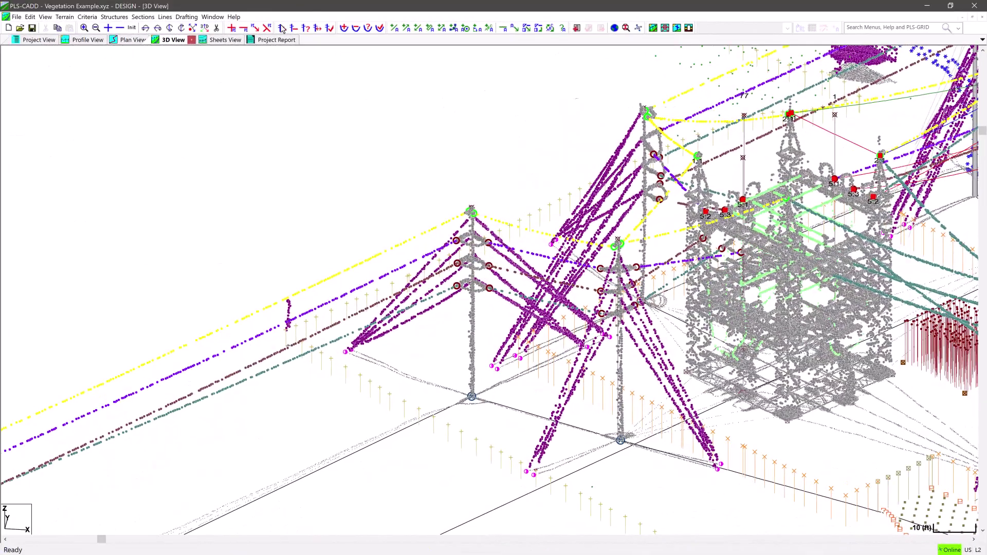
Add structure 81 to the line using the (example).POL file.
key(Escape)
click(293, 445)
double_click(132, 95)
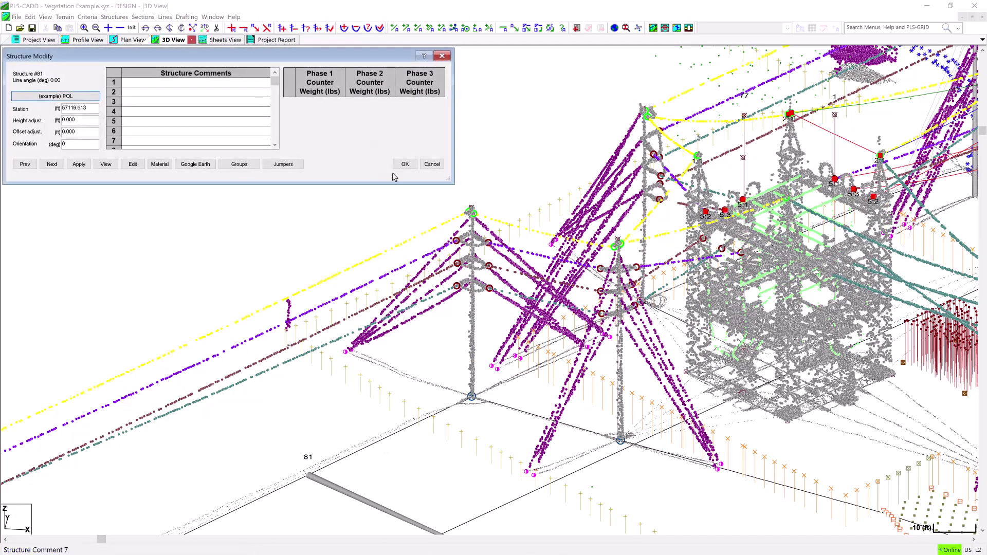
click(397, 168)
Snap structure 81's base to the surveyed lidar point.
click(123, 17)
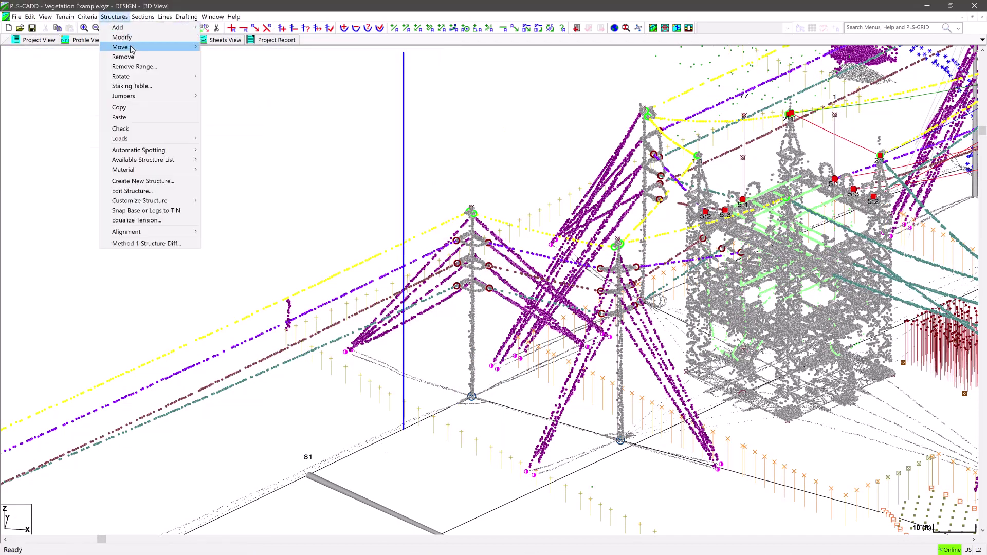
mouse_move(132, 48)
click(231, 57)
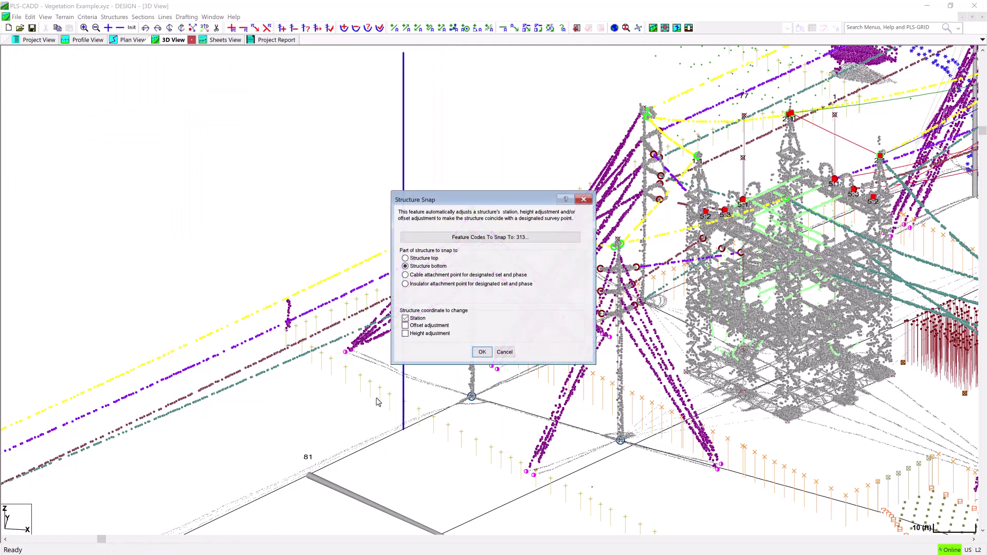
click(483, 353)
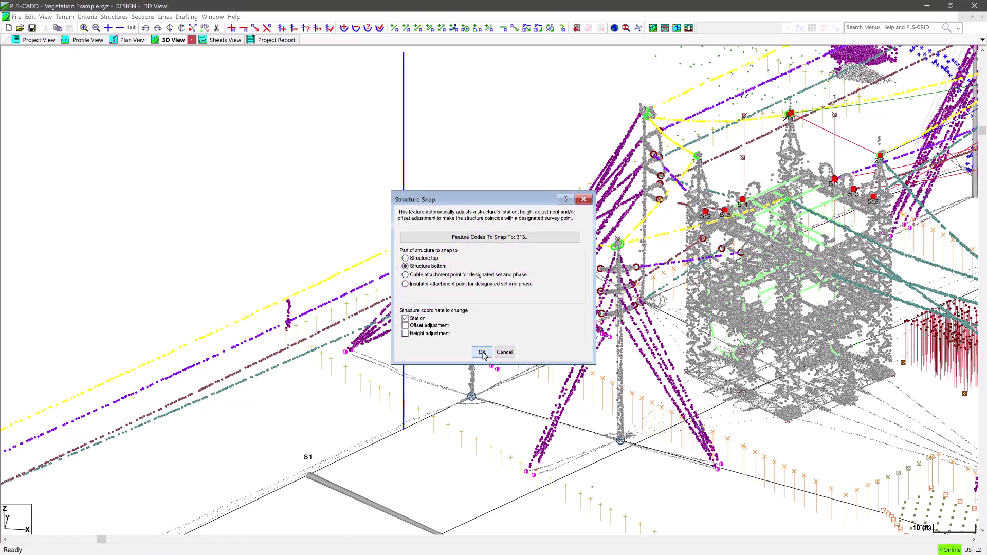
click(472, 399)
Open structure 81 for editing in PLS-POLE, accepting the loads warning.
click(472, 399)
click(519, 363)
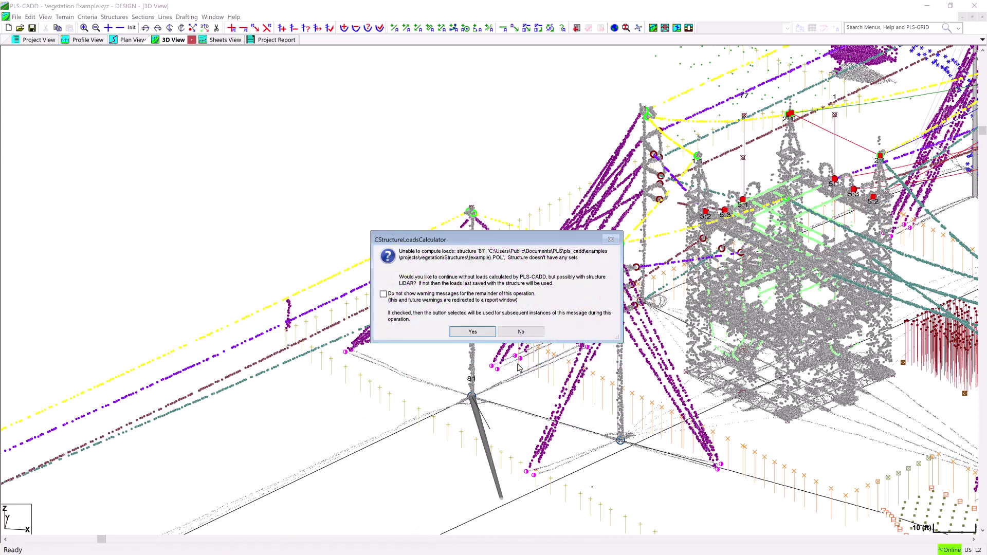
click(473, 333)
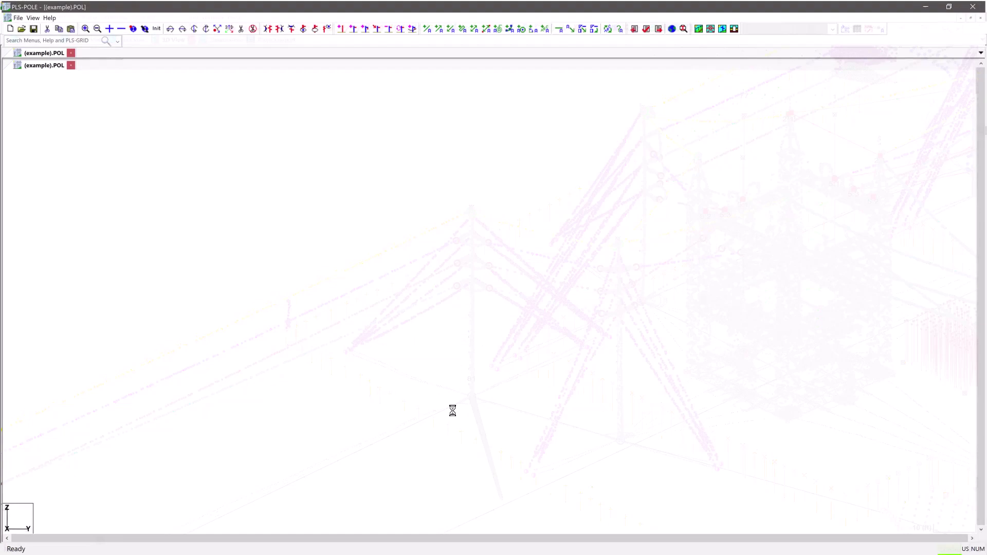
Clear the pole's Inclin. About X value so it stands vertical, then fit the view.
click(343, 308)
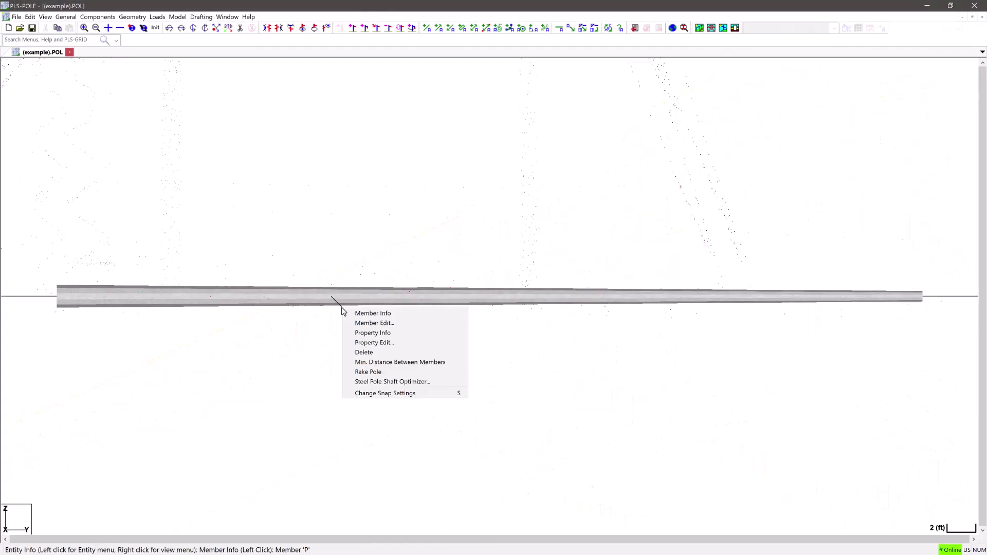
click(366, 327)
click(387, 178)
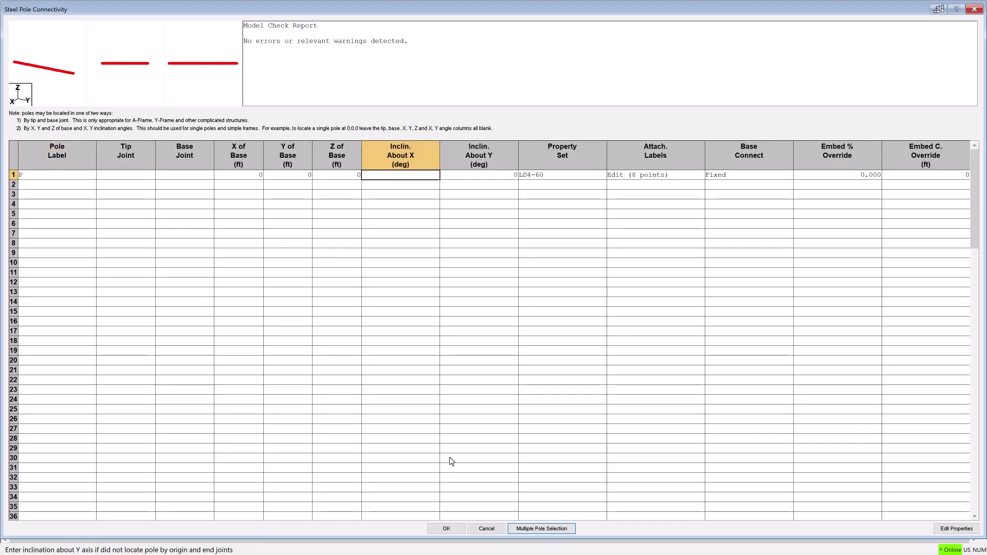
click(446, 529)
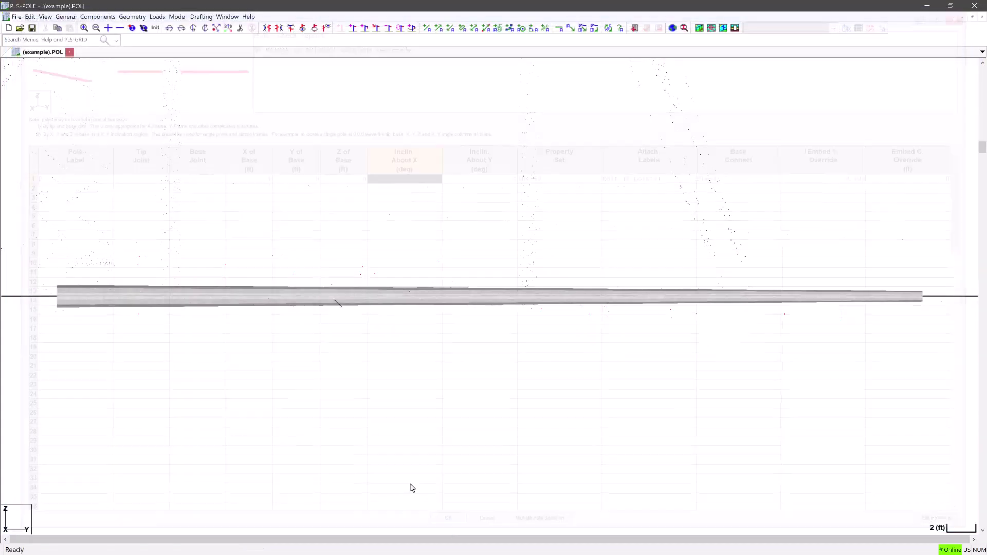
click(155, 31)
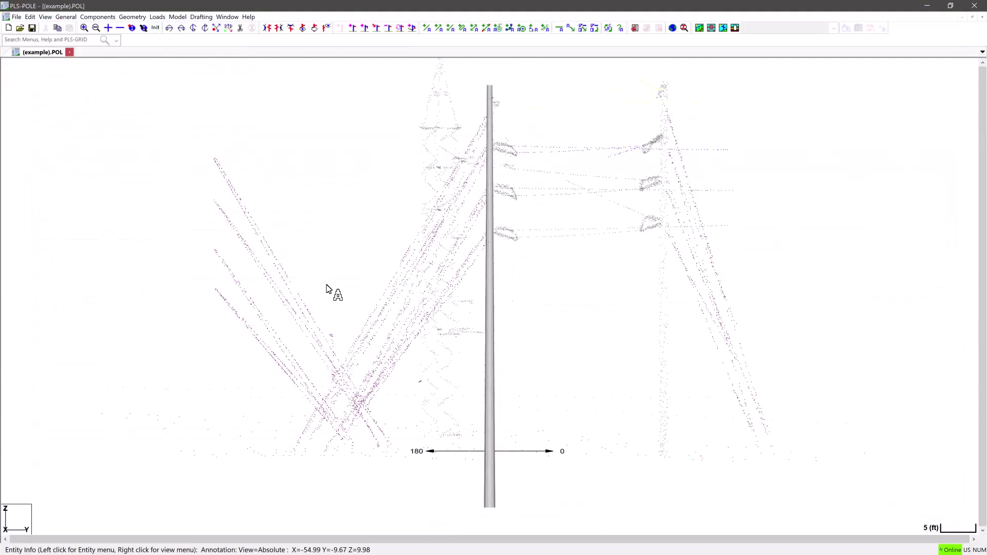
Drag the '4 guys 1 anchor' framing from Framing Manager onto the steel pole.
click(98, 17)
mouse_move(103, 194)
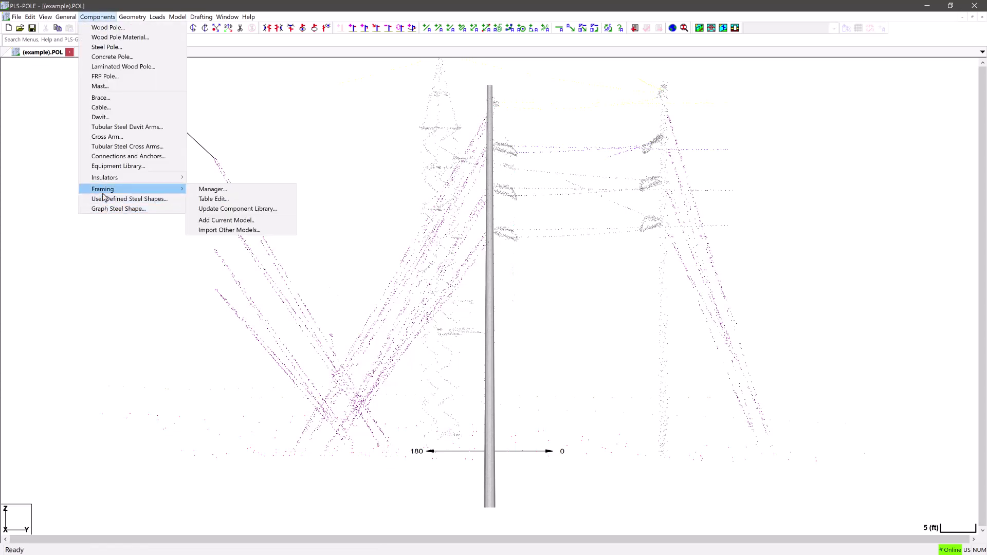
click(241, 190)
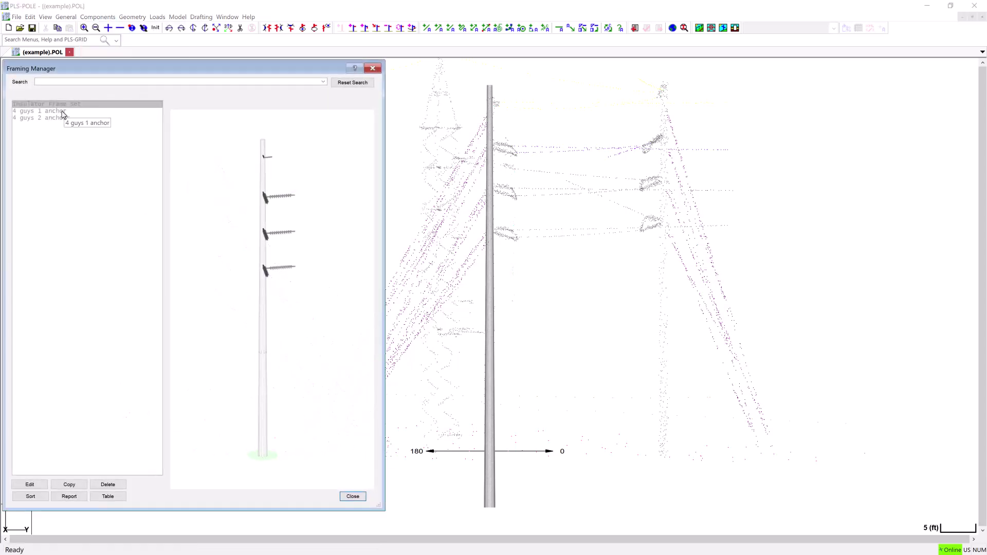
click(62, 111)
drag(59, 121, 81, 133)
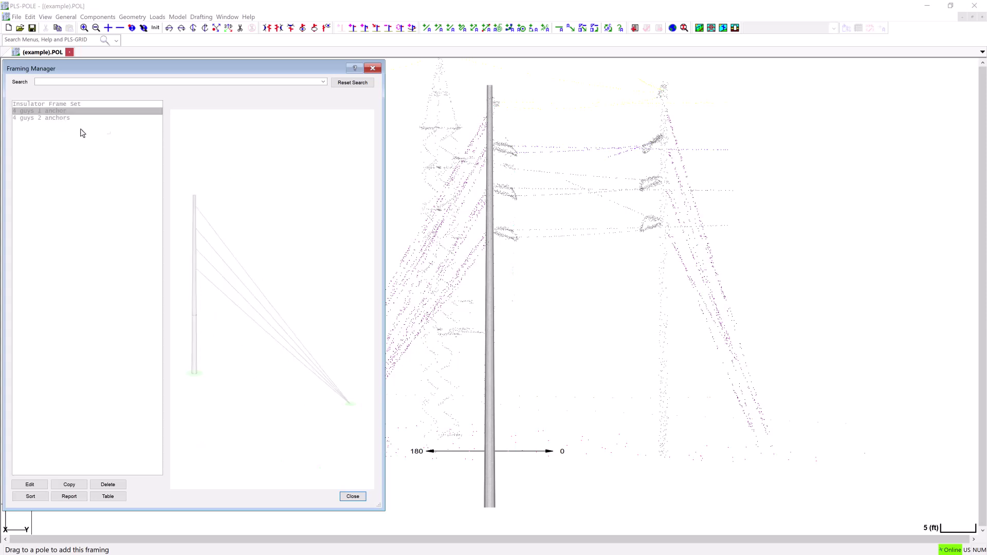
drag(218, 246, 543, 202)
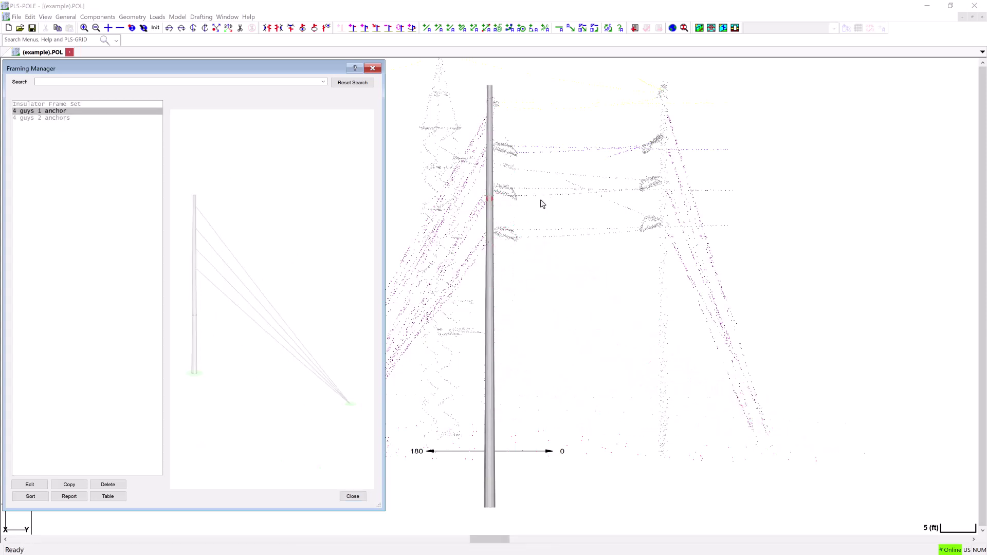
click(373, 69)
Move the guy wire attachment positions on the pole.
right_click(541, 360)
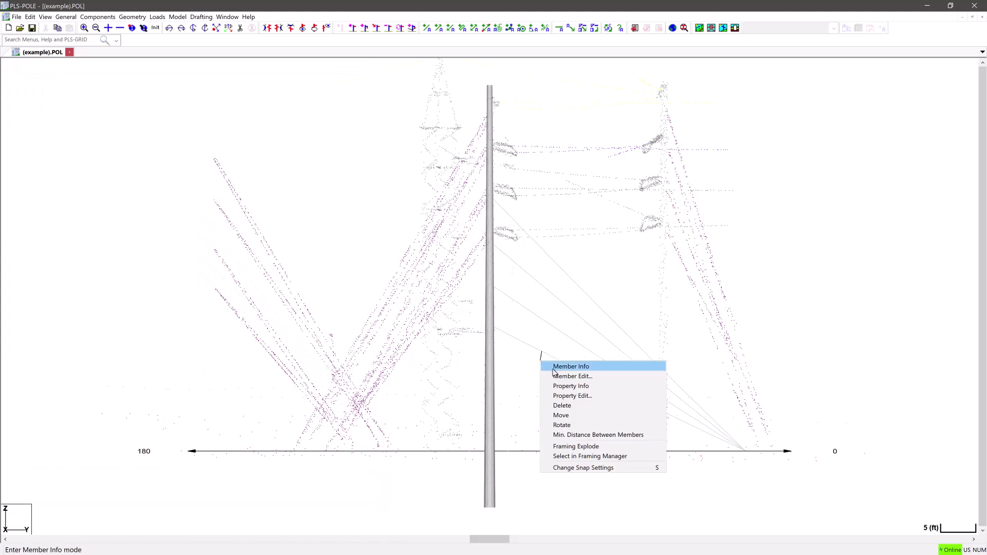
click(574, 414)
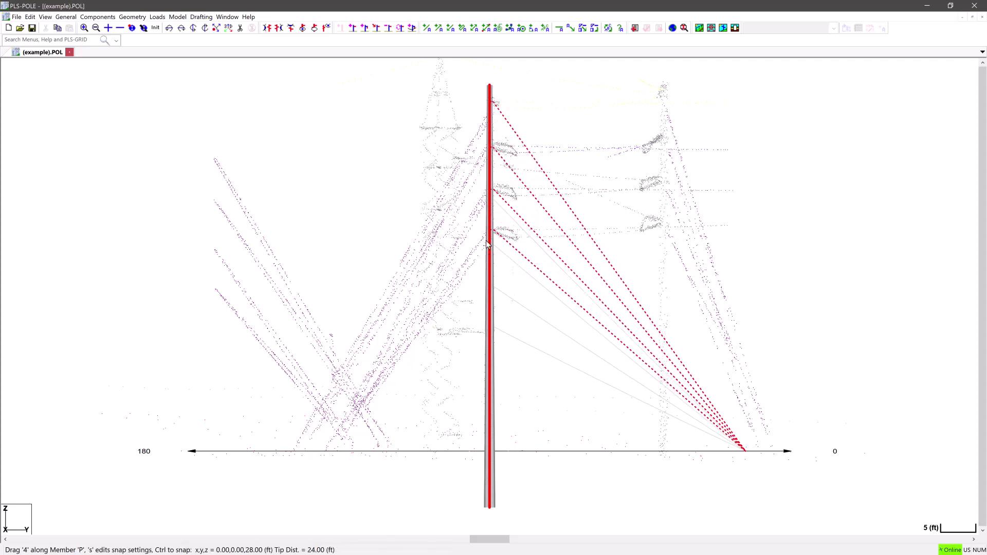
click(478, 271)
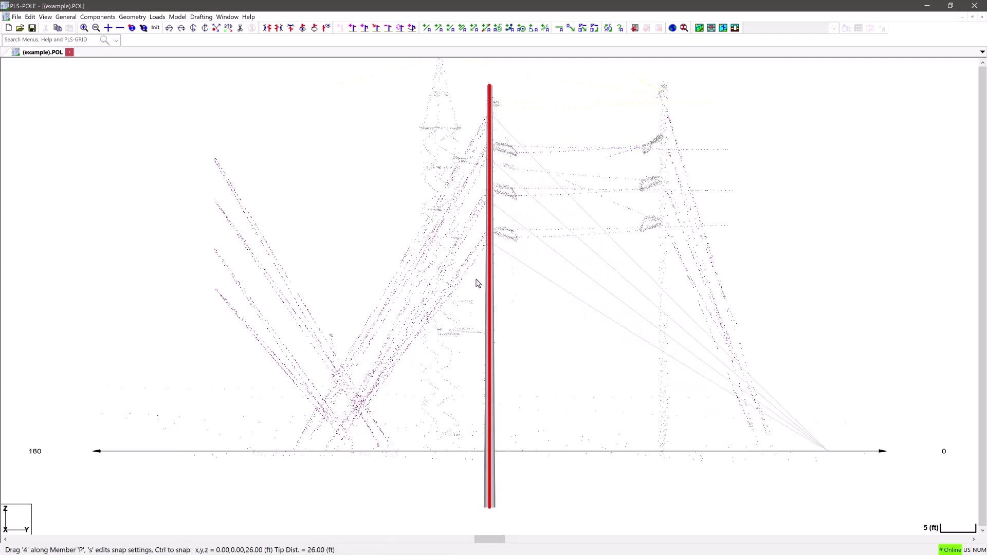
click(478, 334)
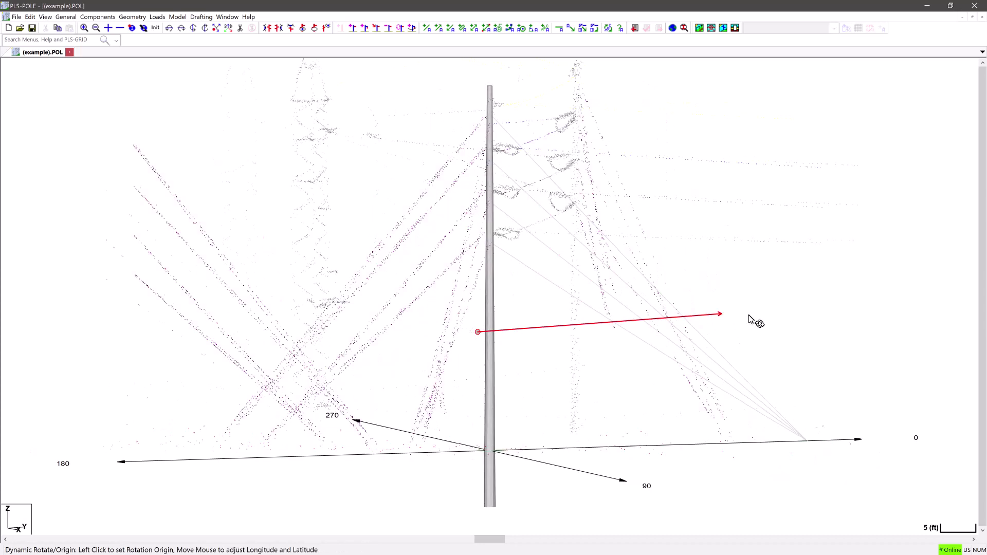
click(604, 261)
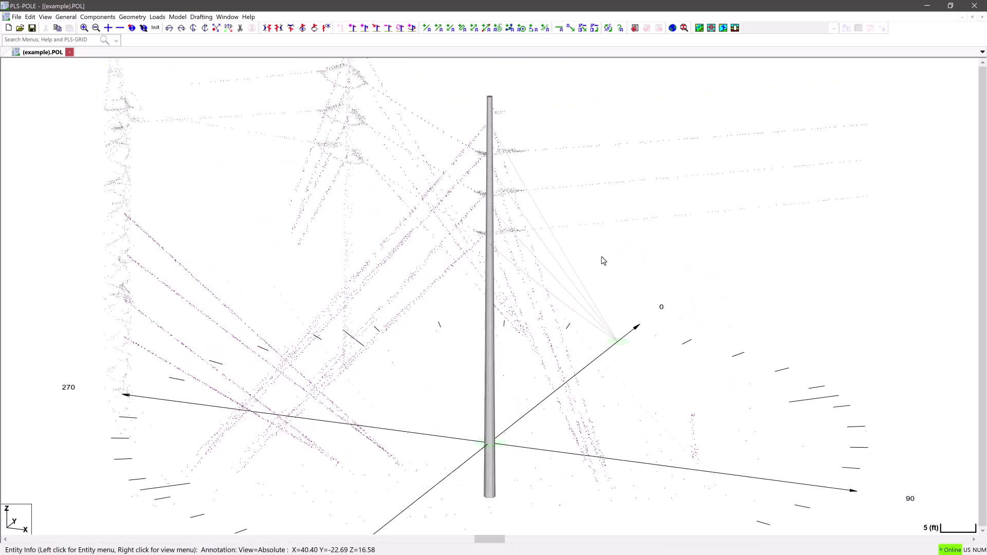
Rotate the four guys about the pole to a new azimuth using snap settings.
click(603, 286)
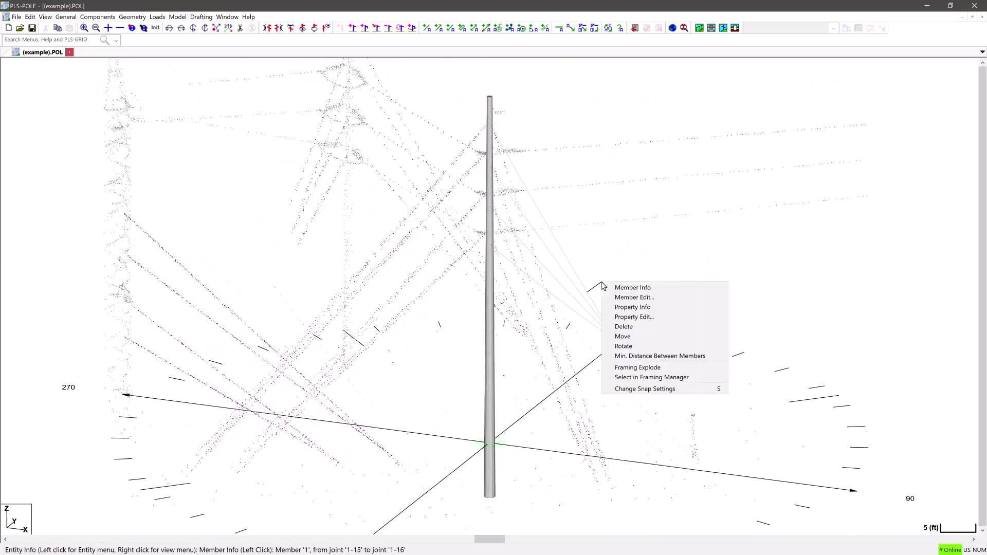
click(637, 346)
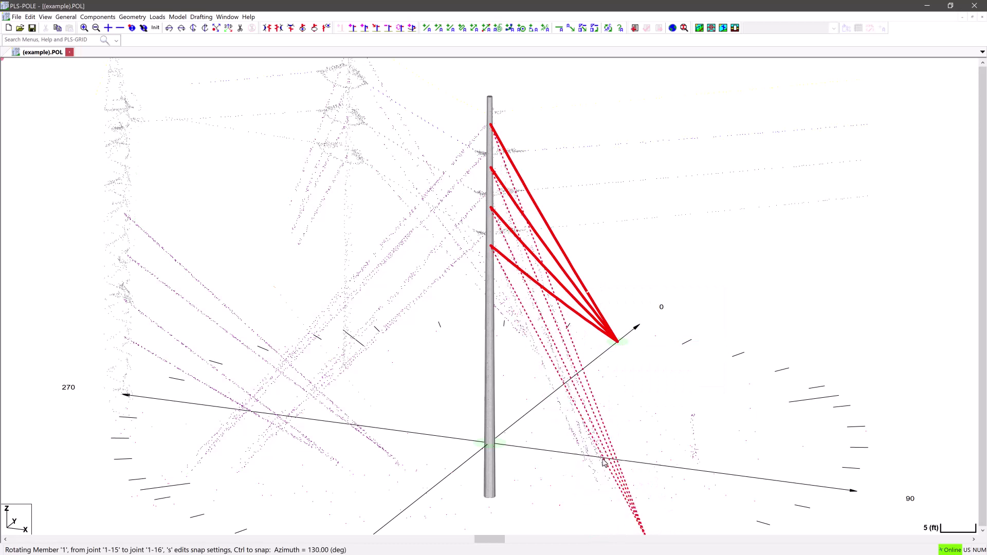
key(s)
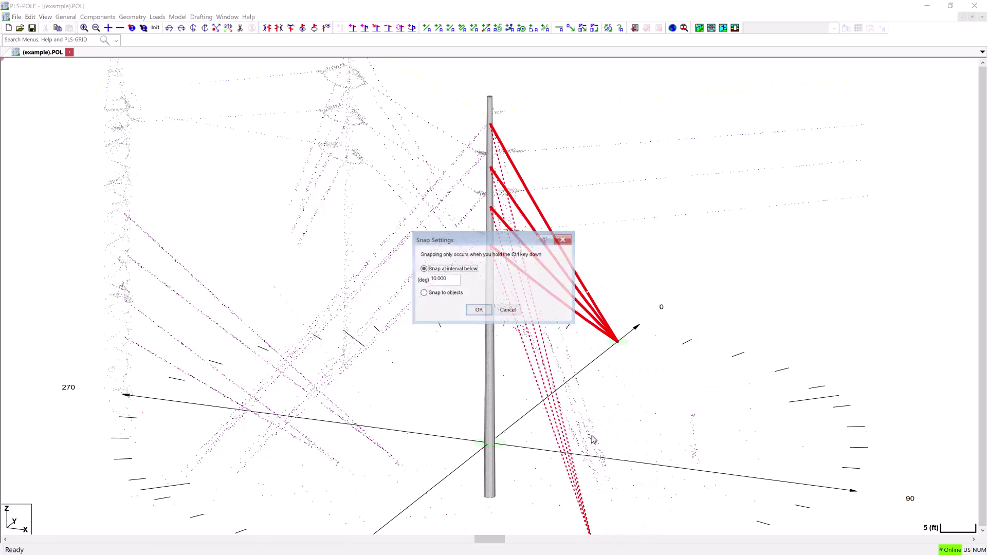
click(479, 310)
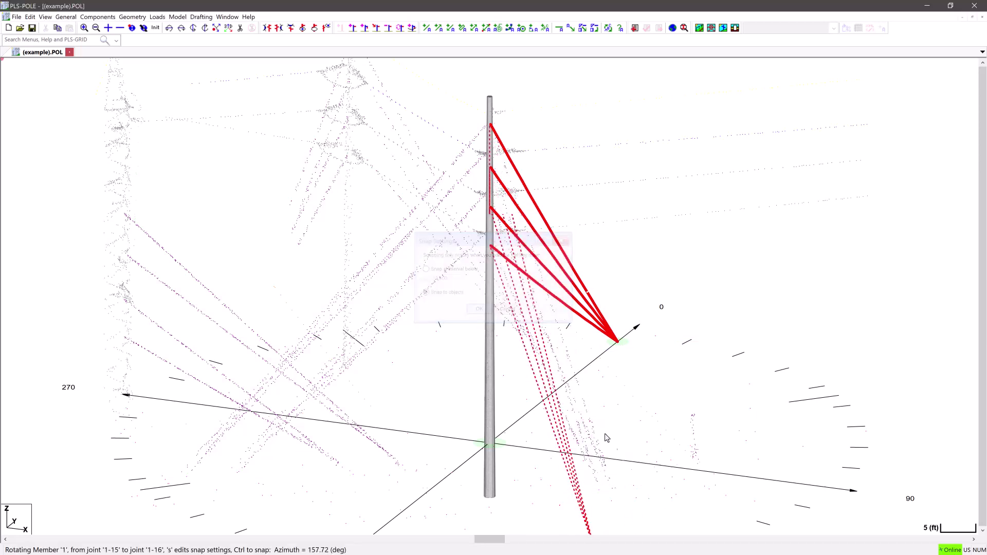
click(613, 491)
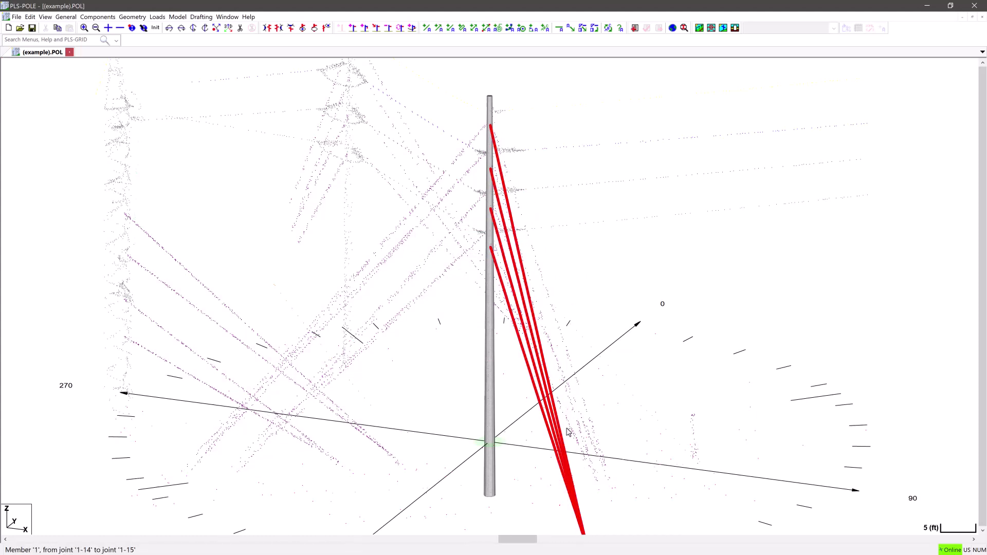
Snap the guy anchor onto the lidar ground point, about 34 ft lead at roughly 127°.
scroll(596, 193, down, 2)
key(Escape)
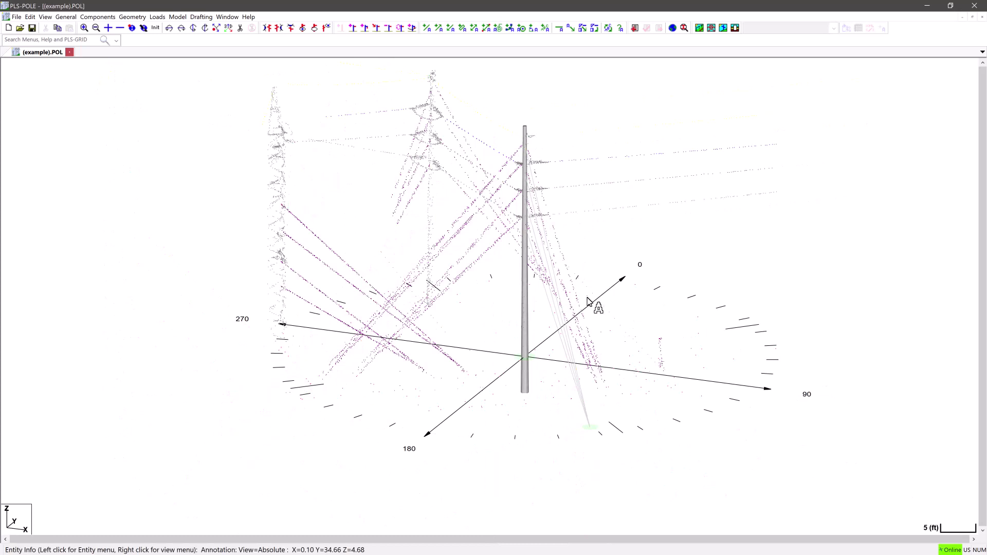
scroll(592, 303, up, 2)
click(586, 447)
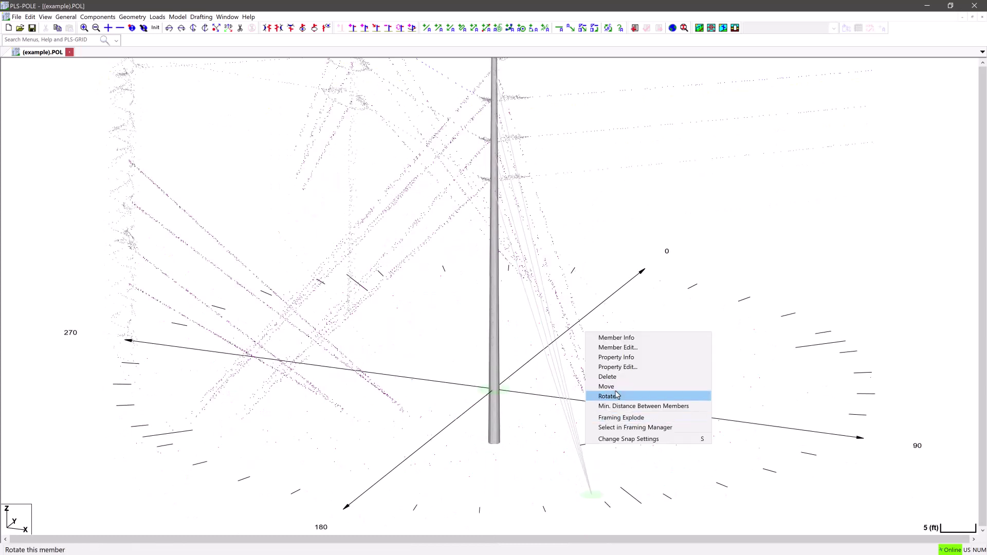
click(625, 418)
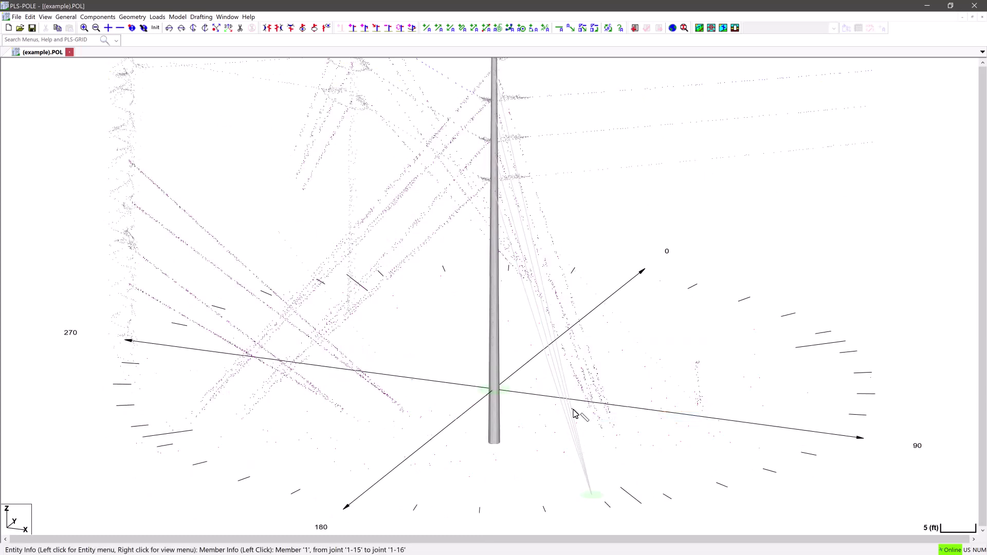
click(575, 414)
click(601, 464)
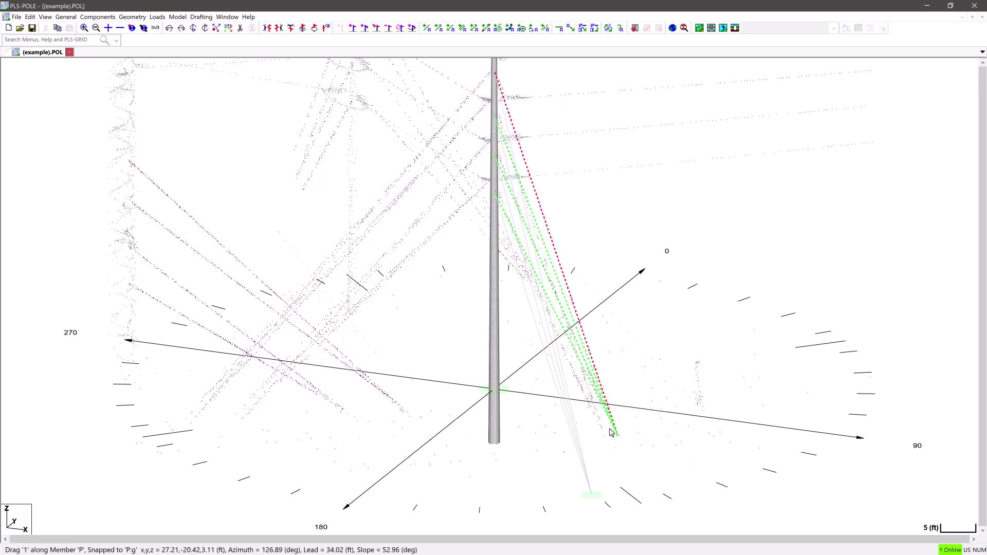
click(609, 430)
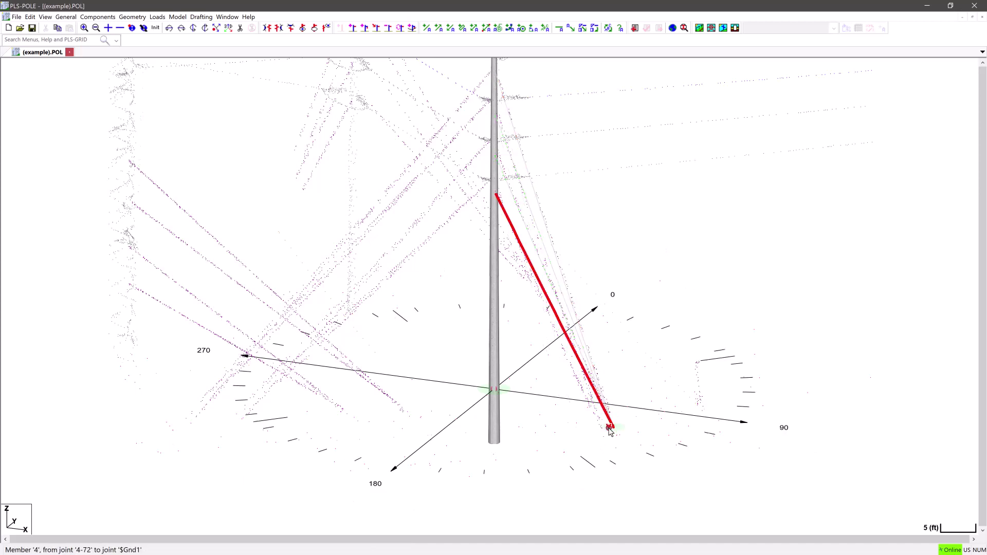
middle_click(561, 343)
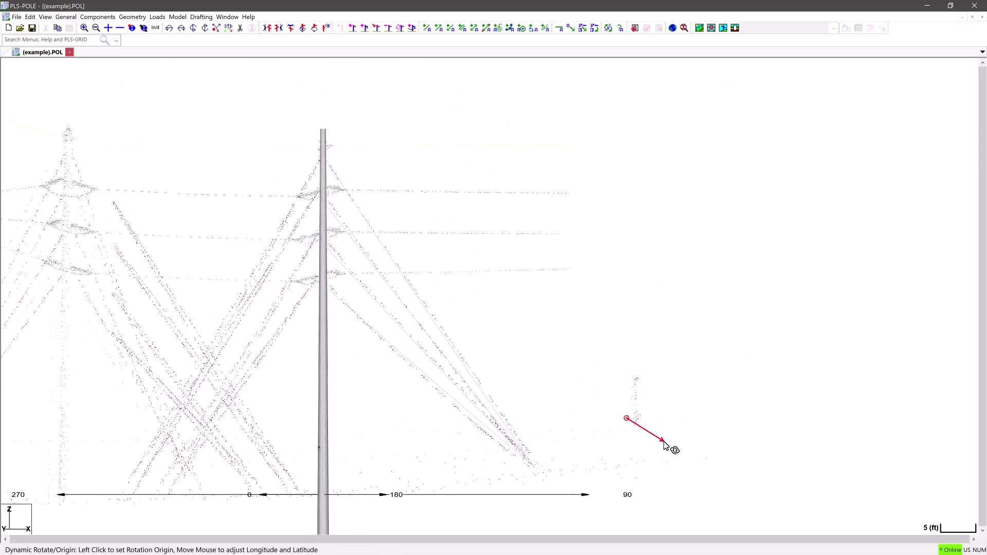
click(595, 405)
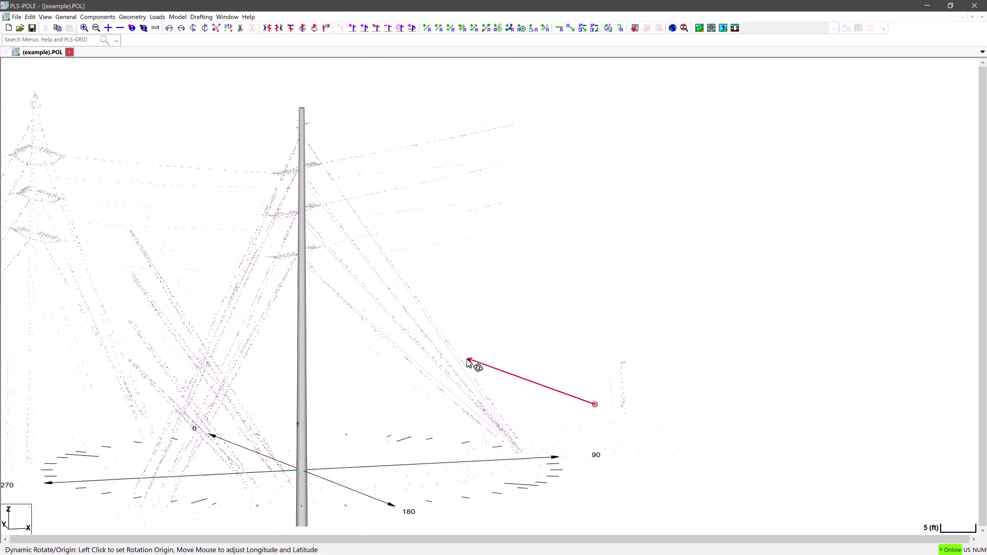
middle_click(470, 281)
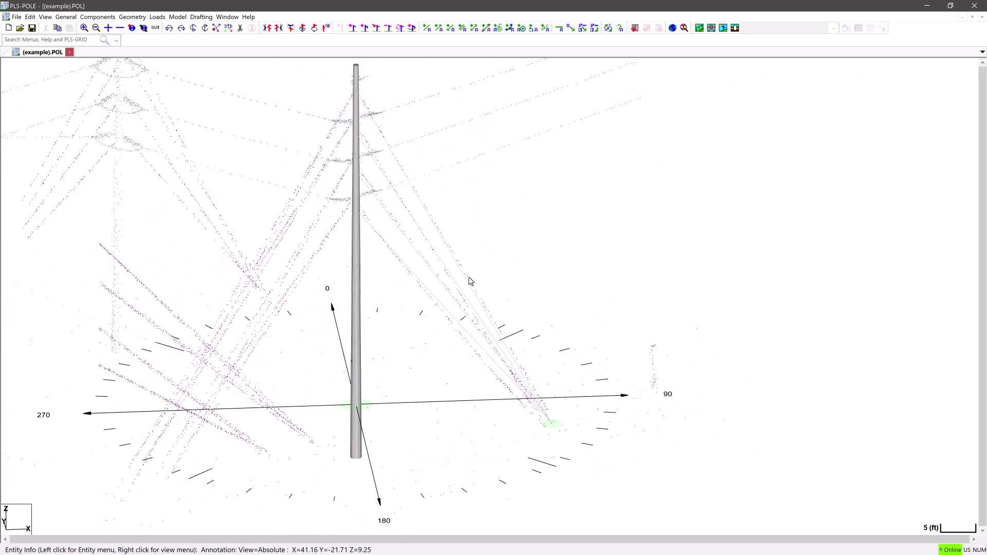
Review the guys' Anchor Type, Slope and Azimuth in the Guy Connectivity table.
click(419, 208)
click(432, 220)
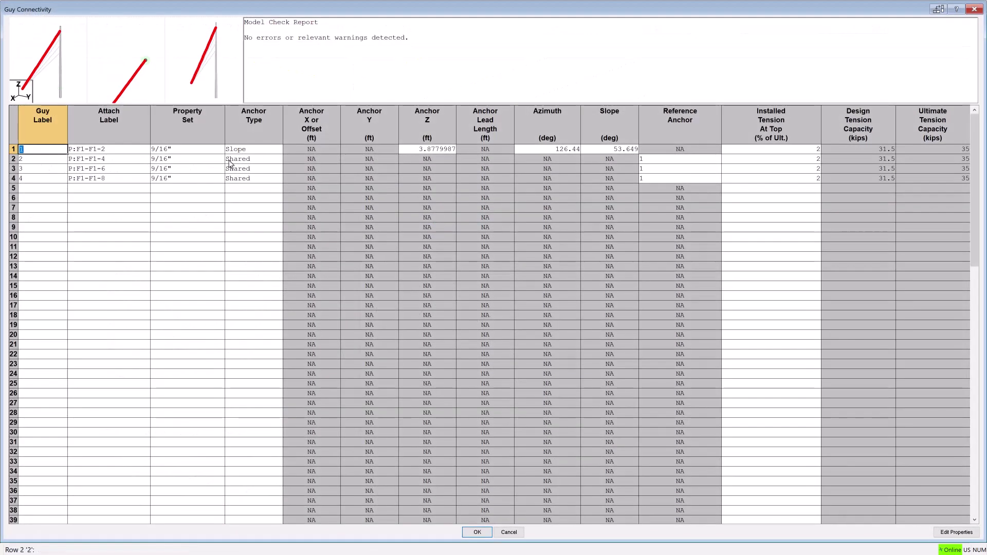
click(235, 153)
click(253, 169)
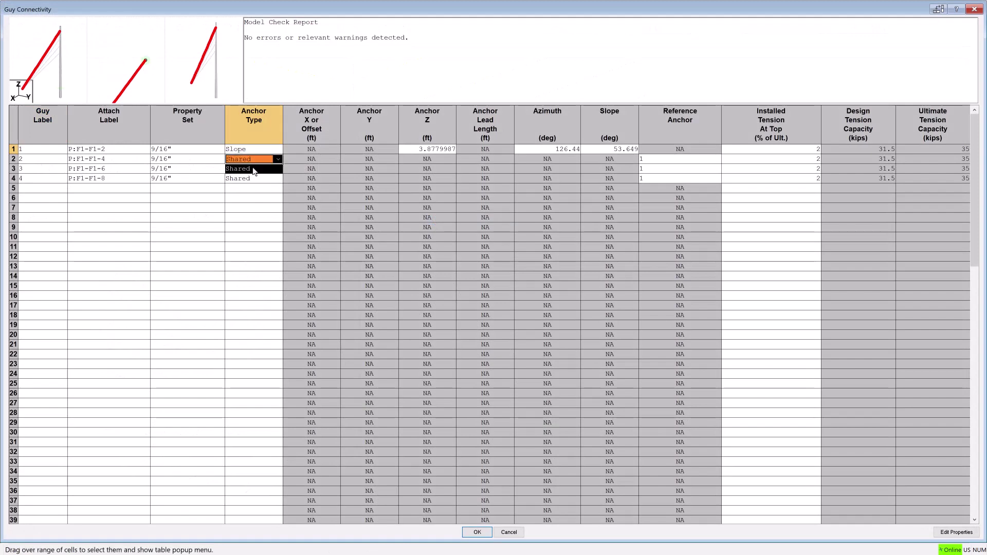
click(607, 150)
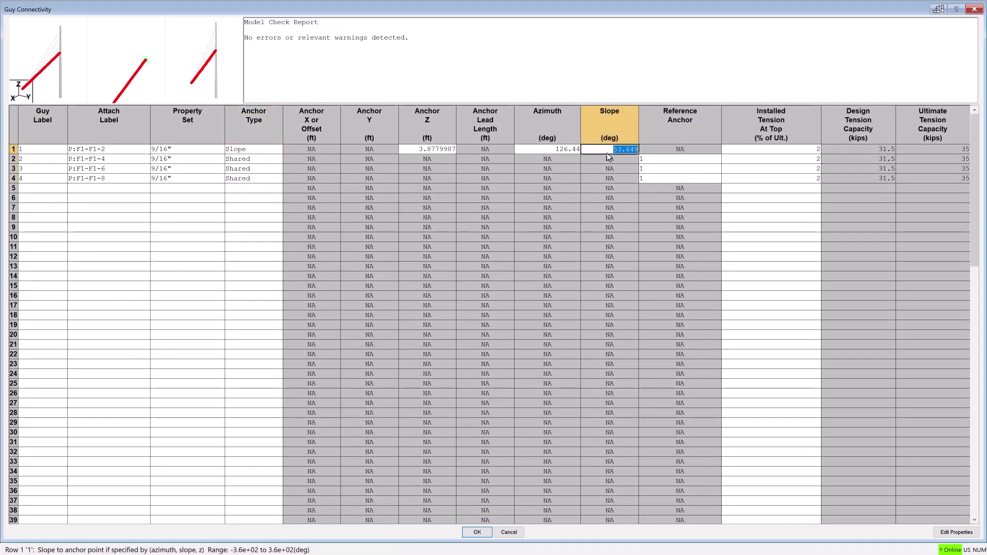
click(566, 150)
click(478, 531)
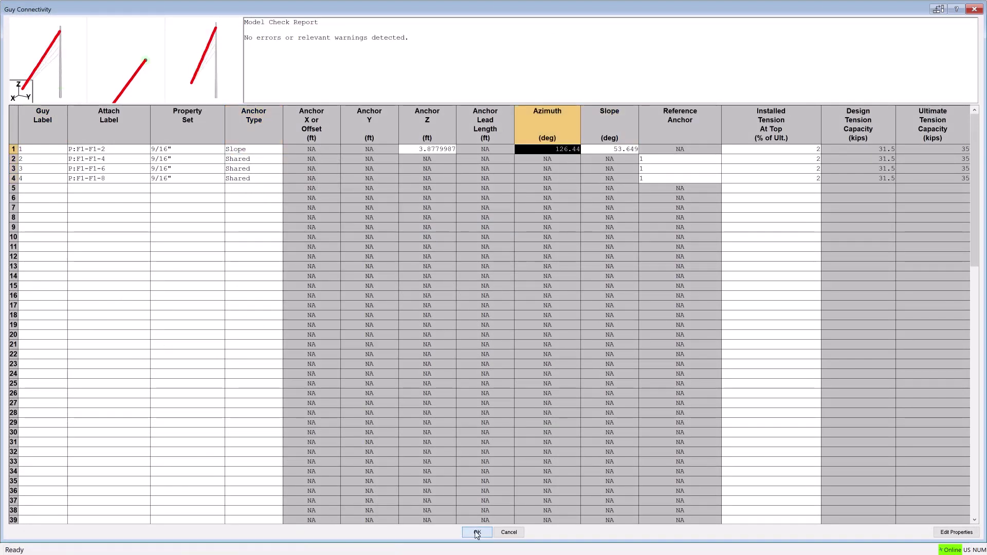
Close the pole keeping its original loads and return to PLS-CADD.
middle_click(440, 435)
middle_click(344, 396)
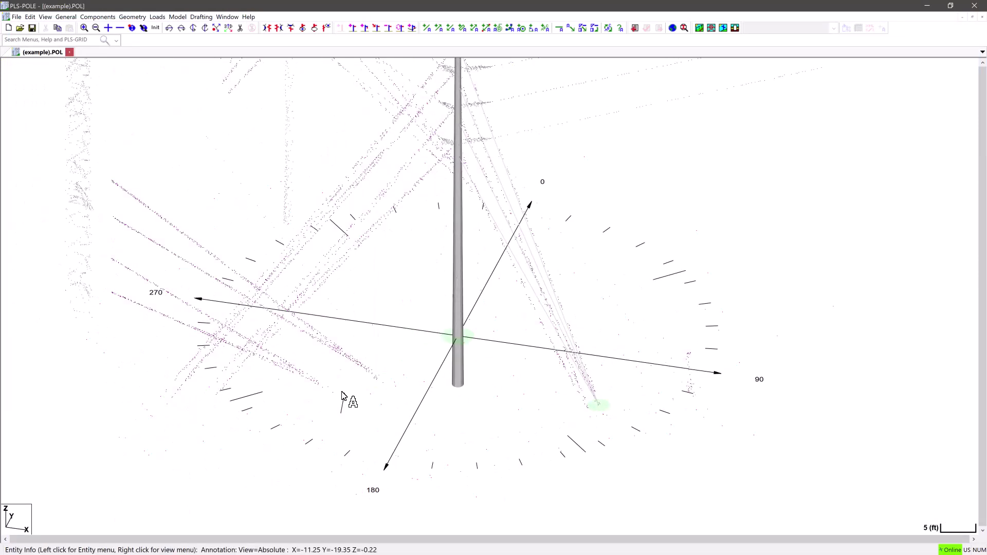
middle_click(325, 265)
middle_click(328, 293)
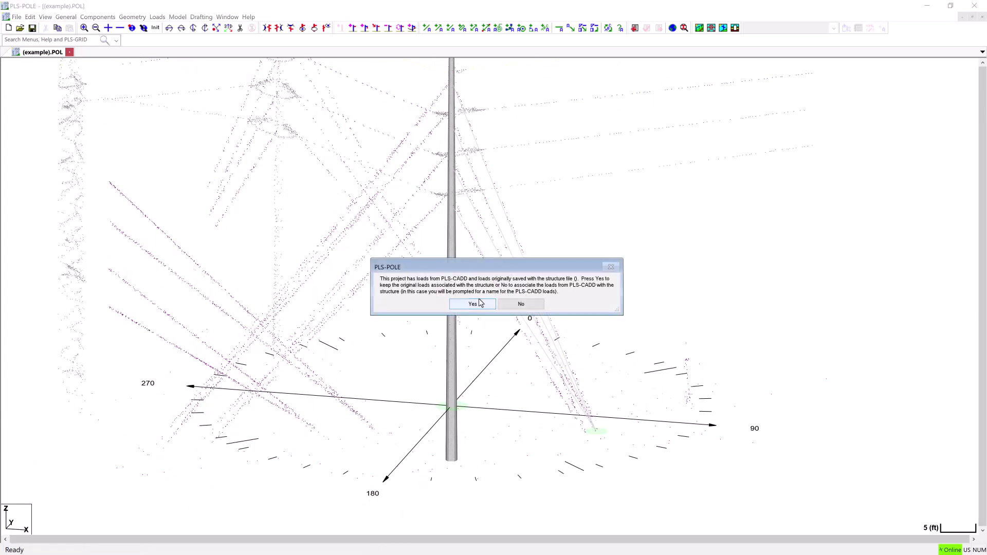
click(472, 304)
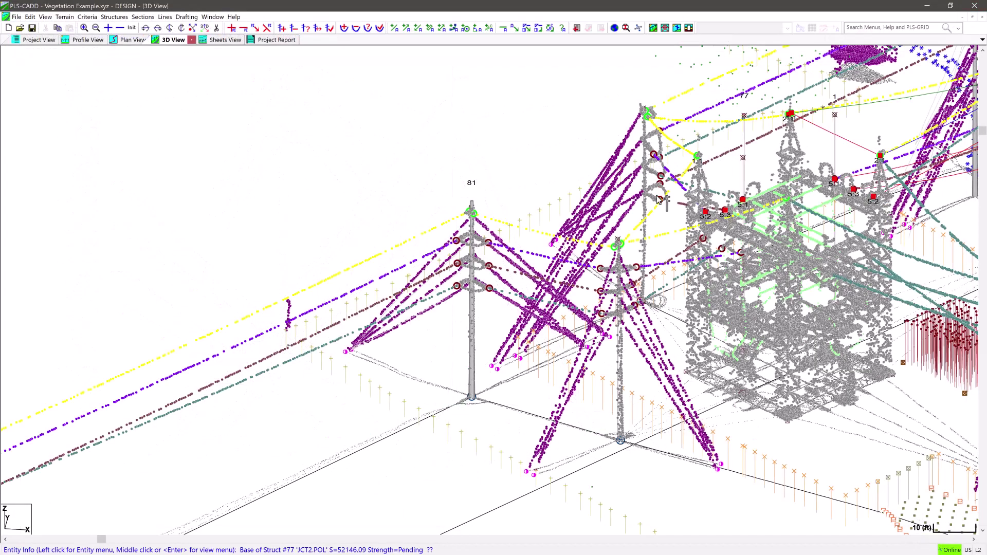